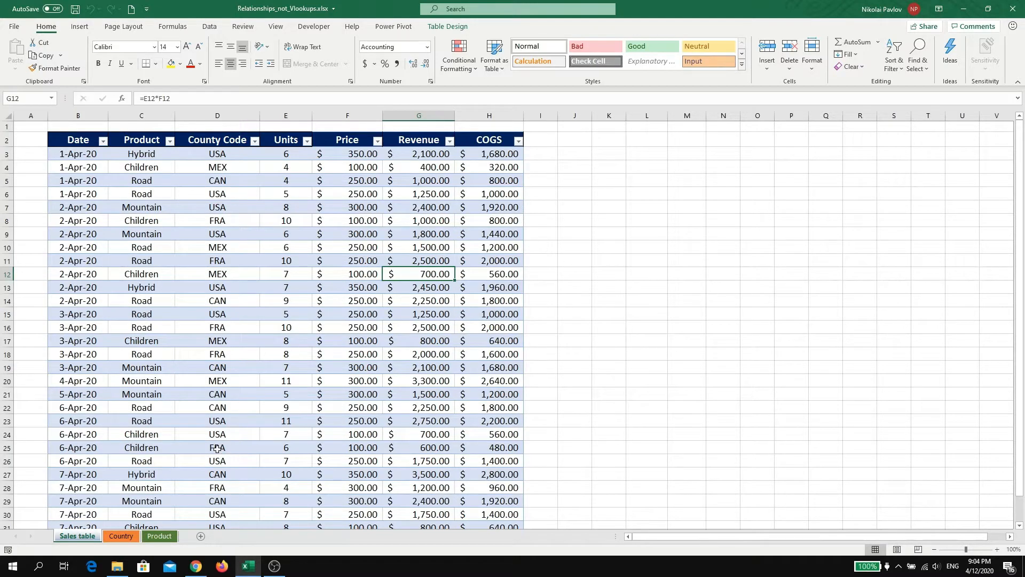
Examine the Sales table data and the Country and Product lookup sheets that relate to it.
{"action": "left_click_drag", "start_coordinate": [71, 154], "coordinate": [461, 301]}
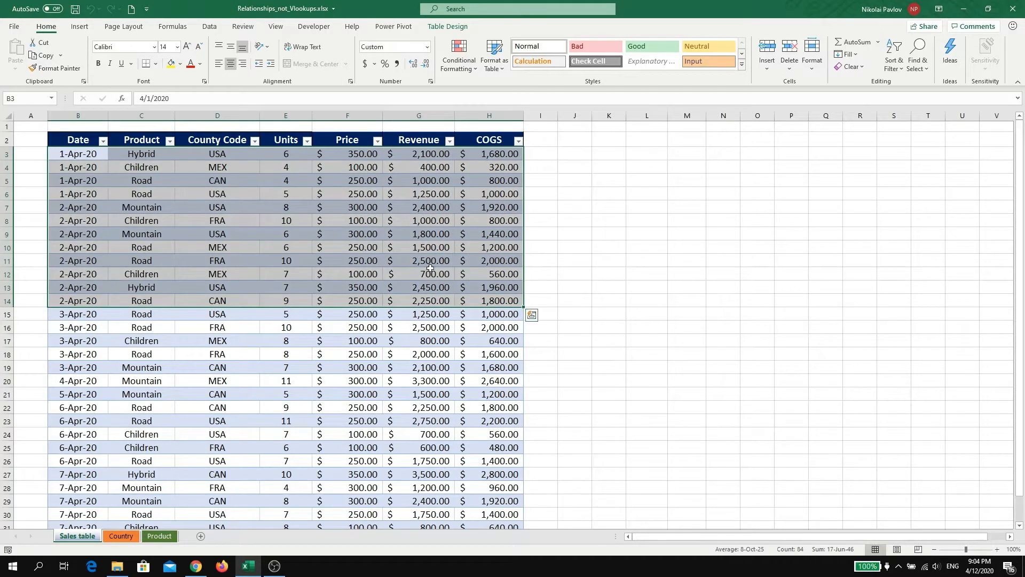
{"action": "left_click", "coordinate": [295, 207]}
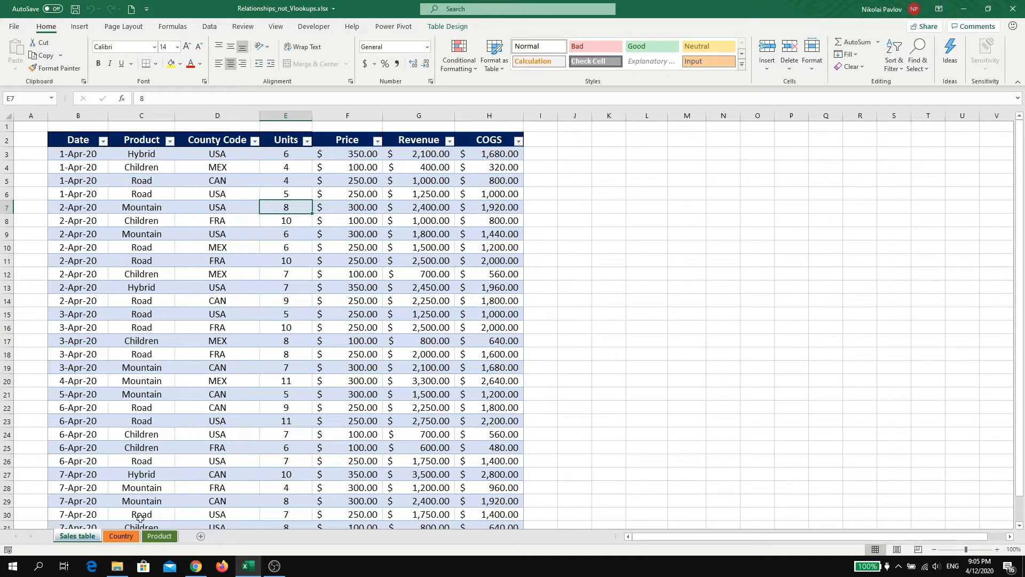
{"action": "left_click", "coordinate": [120, 535]}
{"action": "left_click", "coordinate": [229, 284]}
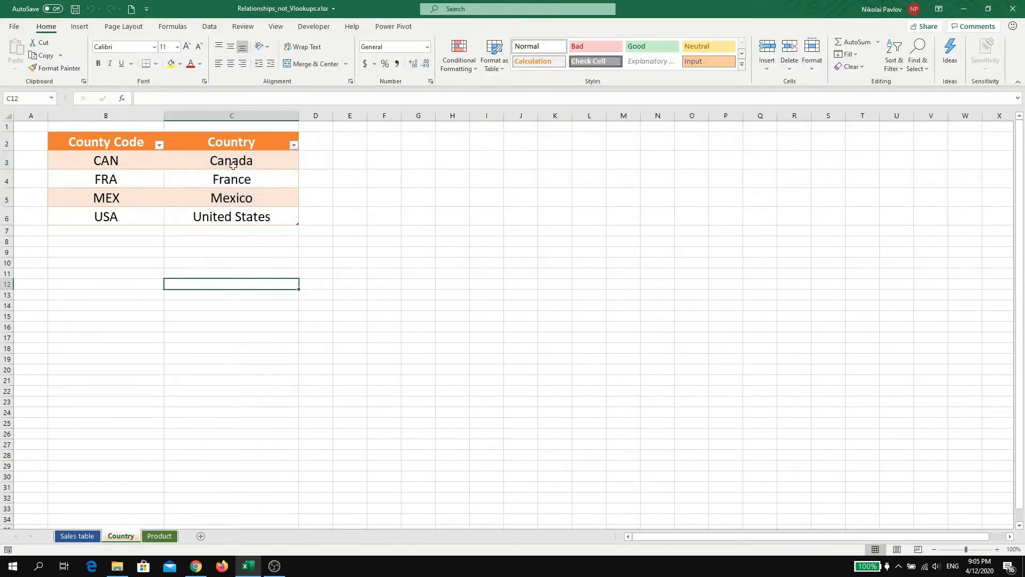
{"action": "left_click_drag", "start_coordinate": [232, 165], "coordinate": [235, 211]}
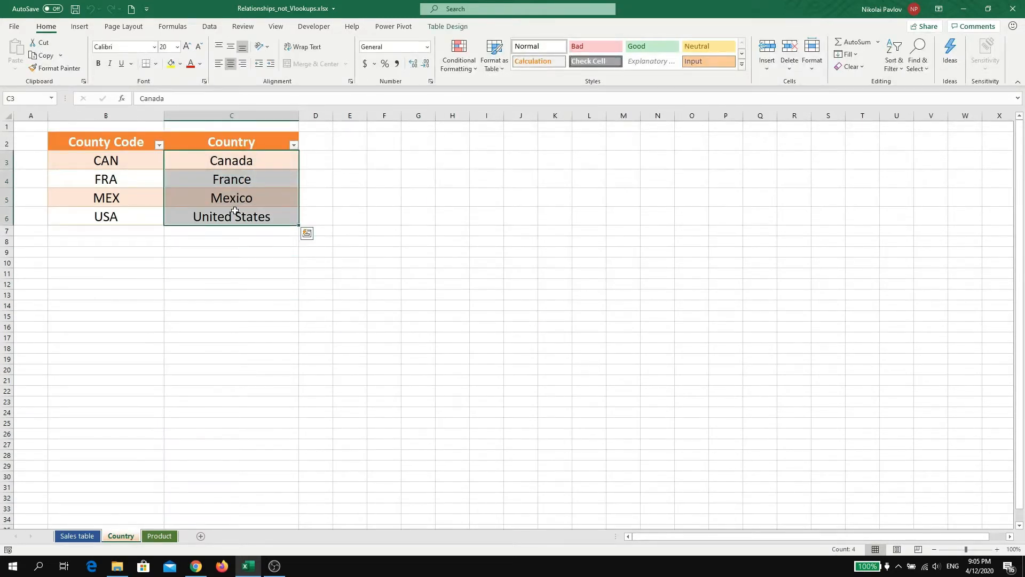
{"action": "left_click", "coordinate": [159, 536]}
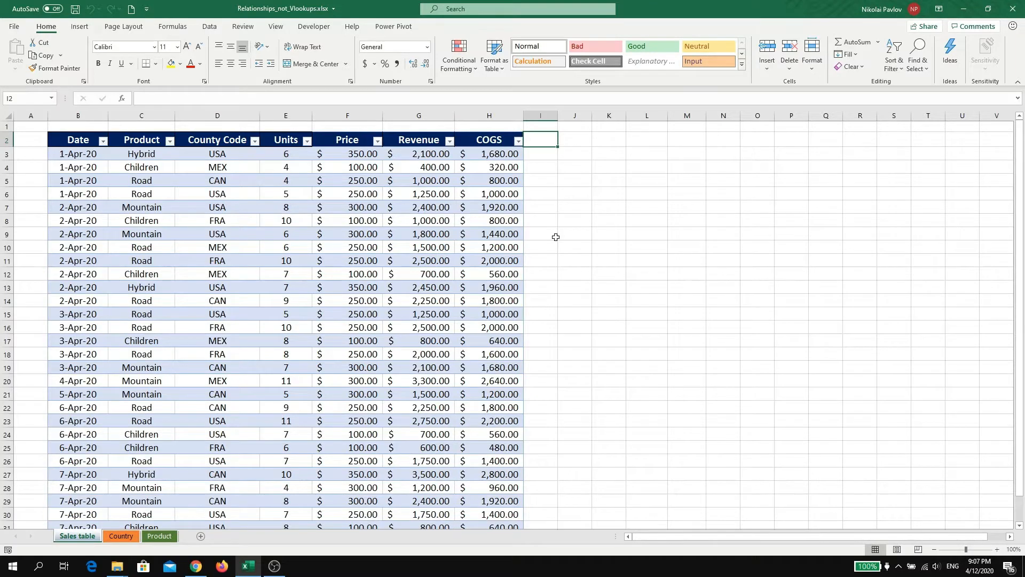
{"action": "left_click", "coordinate": [409, 155]}
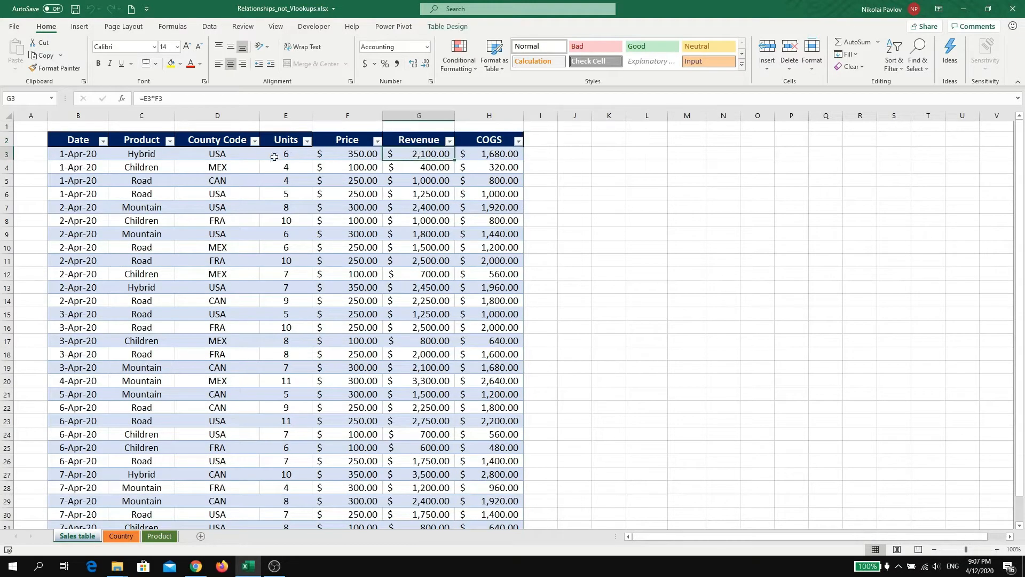
{"action": "left_click", "coordinate": [121, 535]}
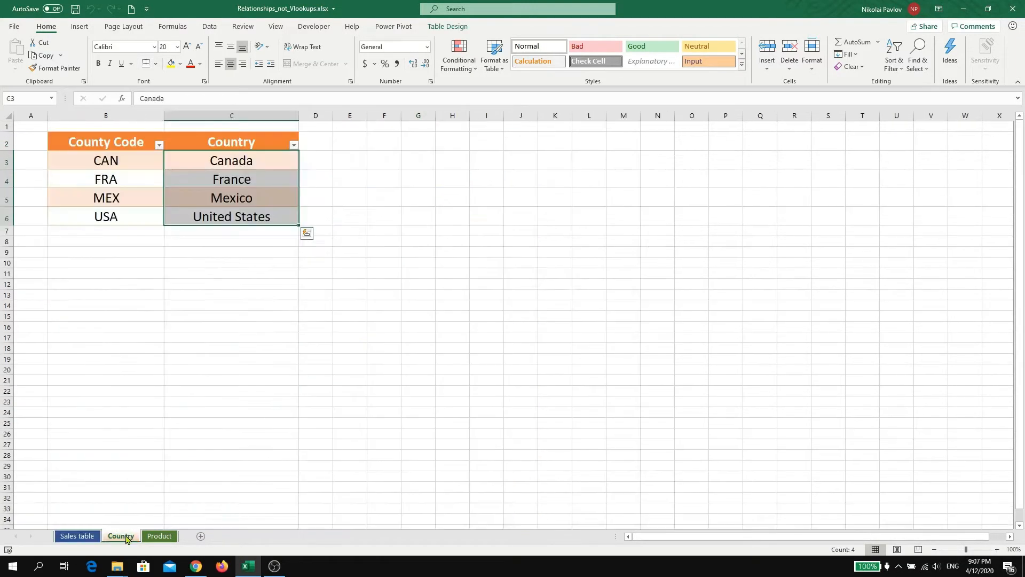
{"action": "left_click", "coordinate": [156, 536]}
{"action": "left_click", "coordinate": [78, 536]}
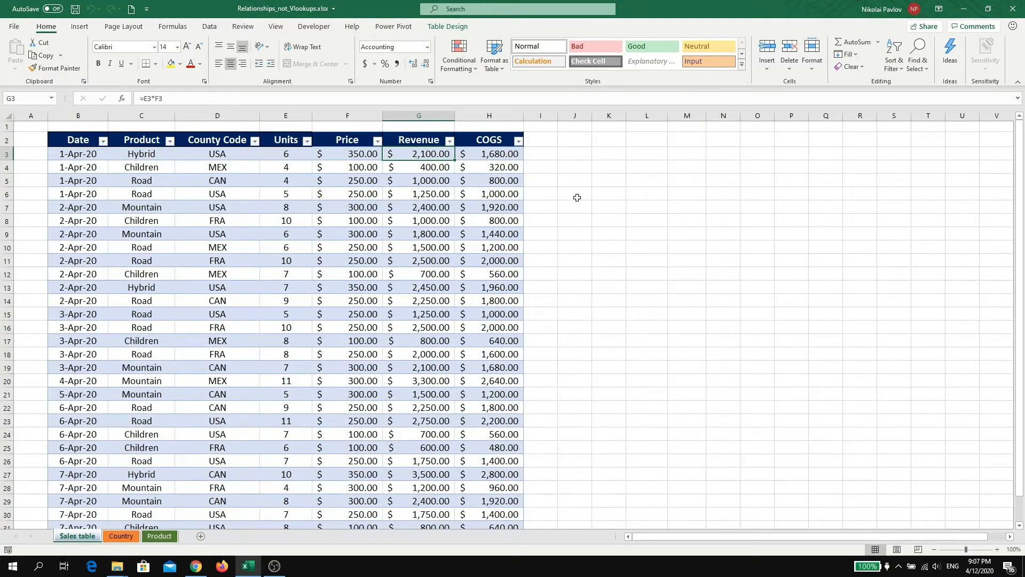
Add a column headed Country in cell I2, directly after COGS in the Sales table.
{"action": "left_click", "coordinate": [550, 144]}
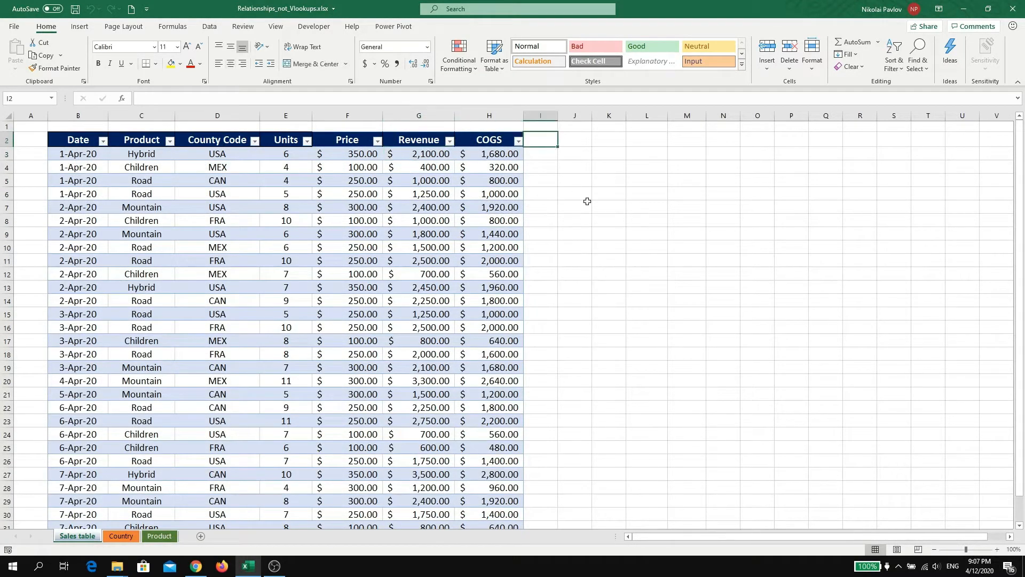
{"action": "left_click", "coordinate": [120, 535]}
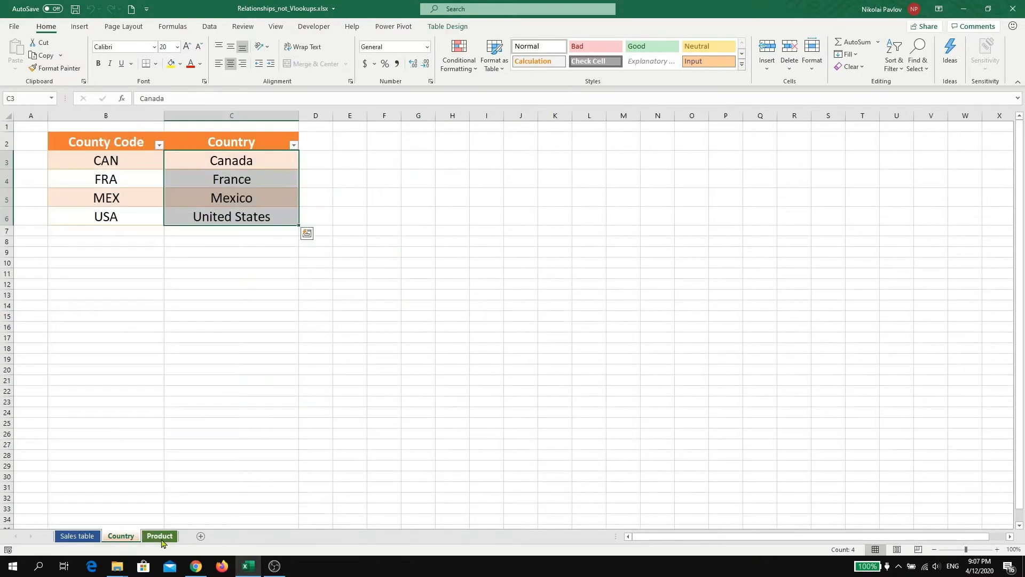
{"action": "left_click", "coordinate": [159, 536]}
{"action": "left_click", "coordinate": [78, 536]}
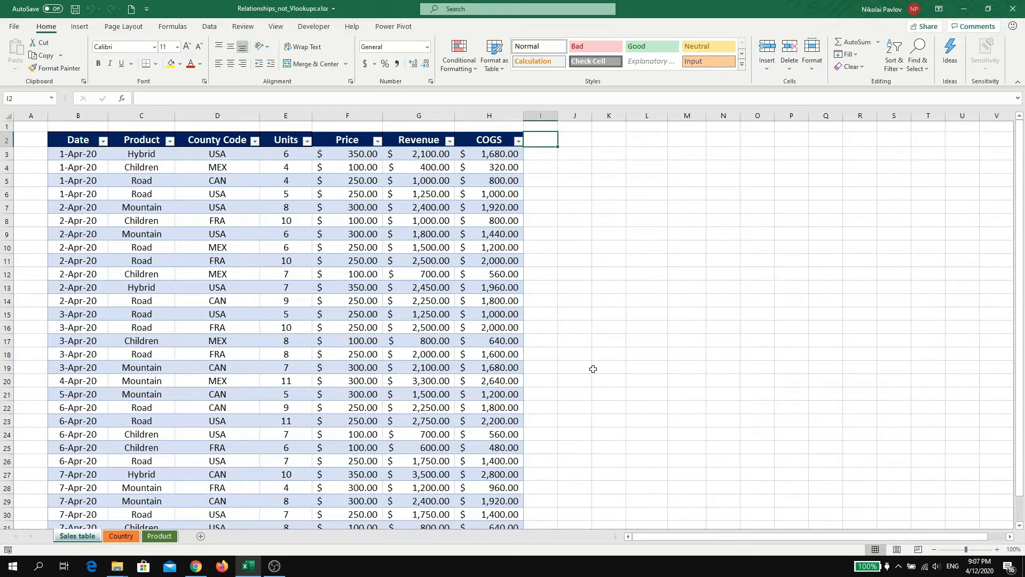
{"action": "type", "text": "Co"}
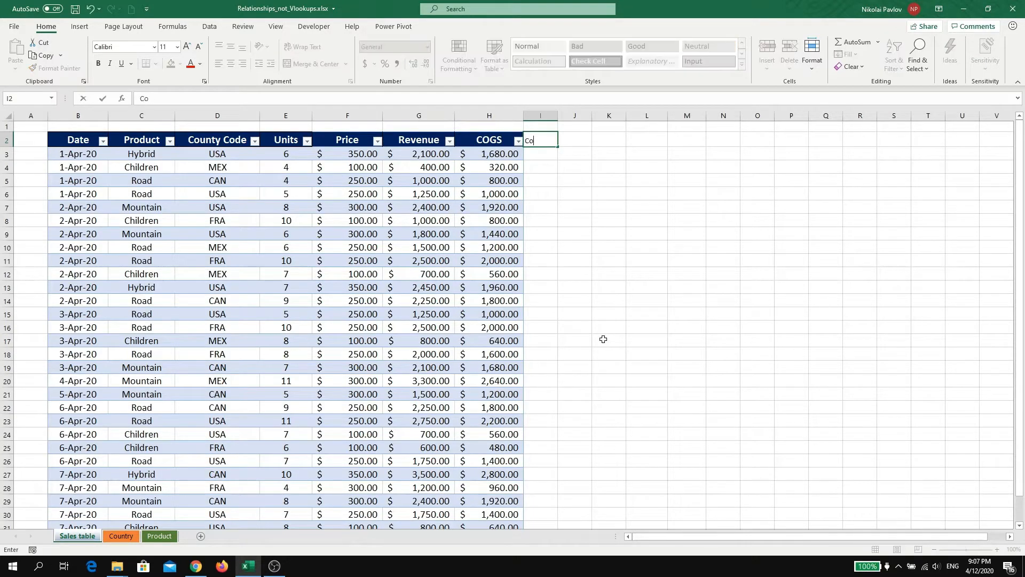
{"action": "type", "text": "untr"}
{"action": "key", "text": "Return"}
{"action": "key", "text": "Up"}
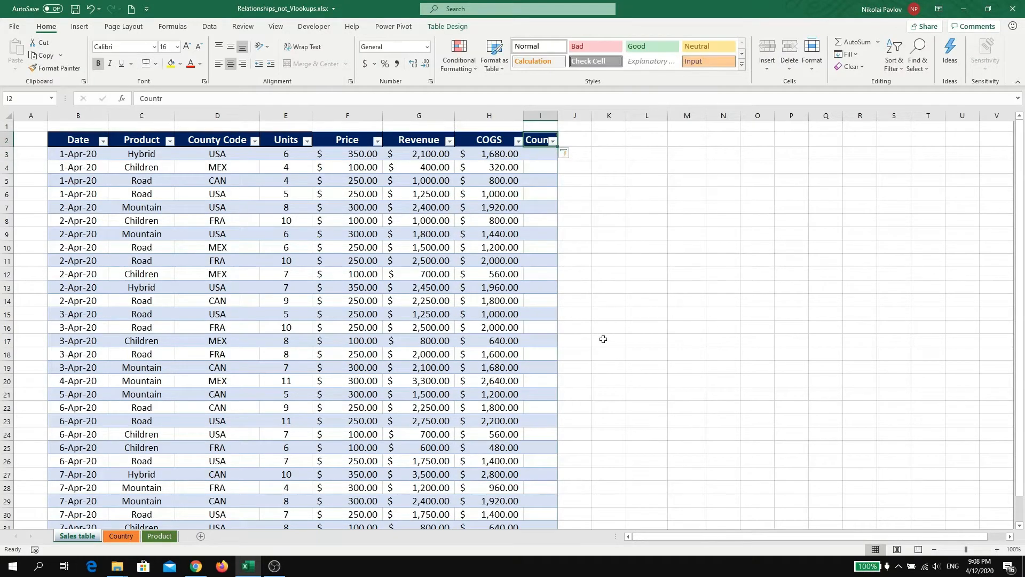
{"action": "key", "text": "F2"}
{"action": "type", "text": "y"}
{"action": "key", "text": "Return"}
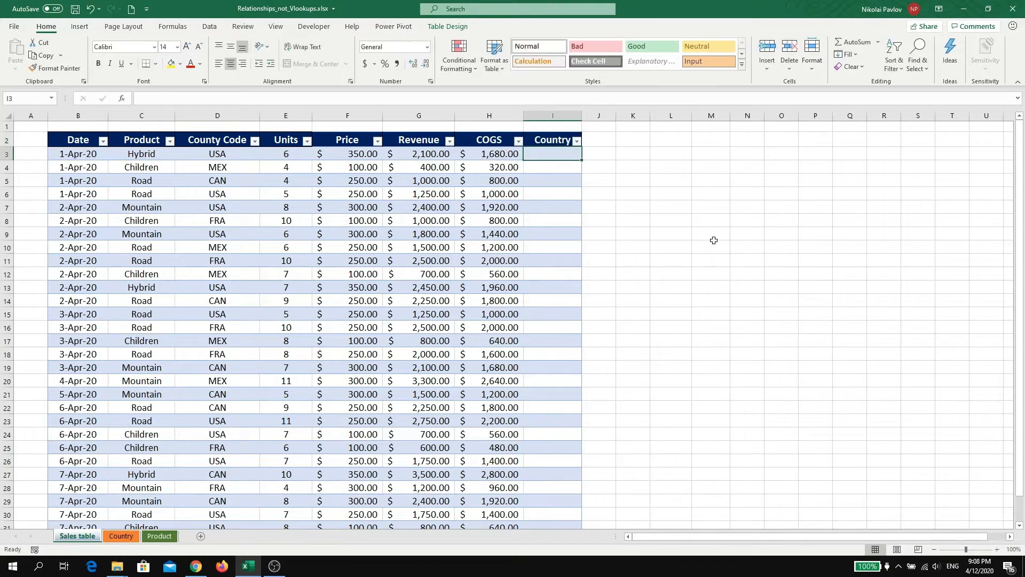
Fill the Country column with a VLOOKUP of County Code in the whole Country sheet table (Table2), column 2, match type 0.
{"action": "type", "text": "=vlookup("}
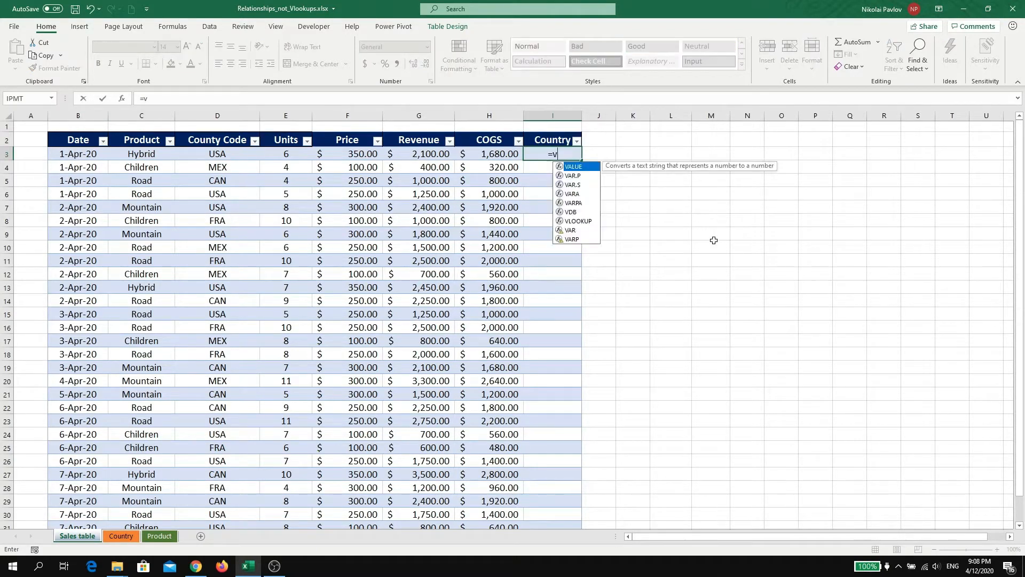
{"action": "key", "text": "Left"}
{"action": "key", "text": "Left"}
{"action": "key", "text": "Left"}
{"action": "key", "text": "Left"}
{"action": "key", "text": "Left"}
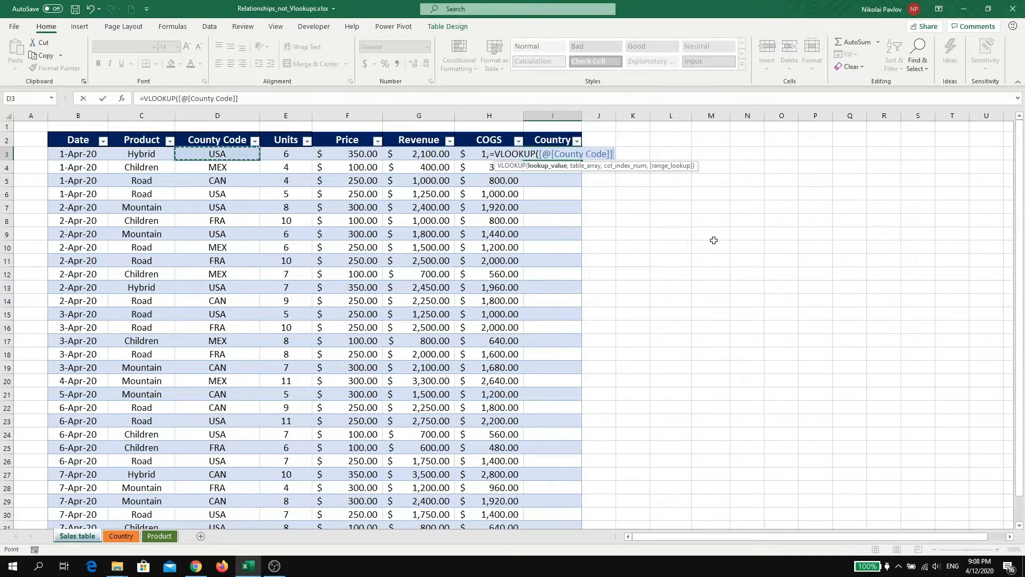
{"action": "type", "text": ","}
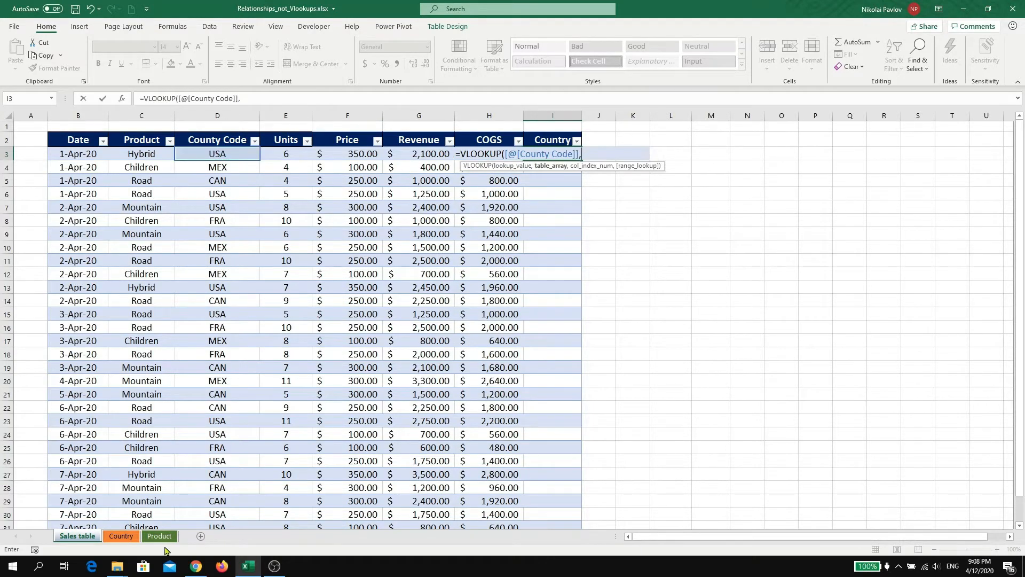
{"action": "left_click", "coordinate": [131, 537]}
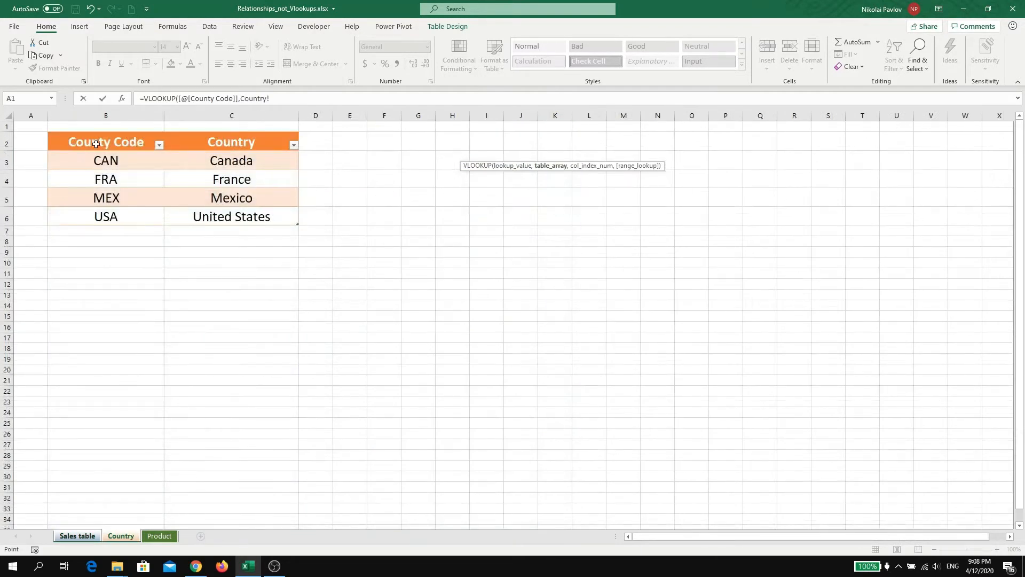
{"action": "left_click_drag", "start_coordinate": [96, 144], "coordinate": [240, 216]}
{"action": "type", "text": ","}
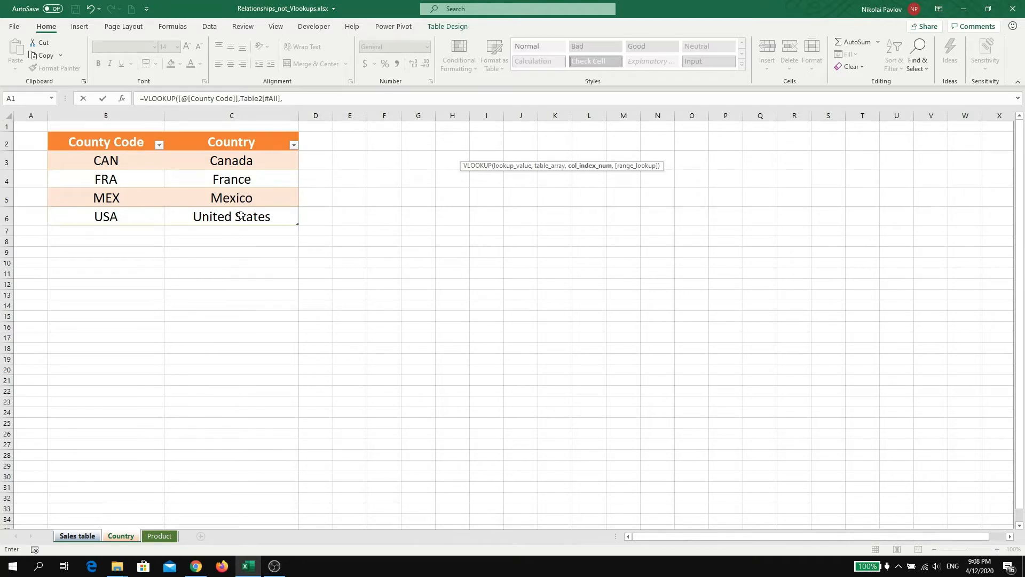
{"action": "type", "text": " 2, 0)"}
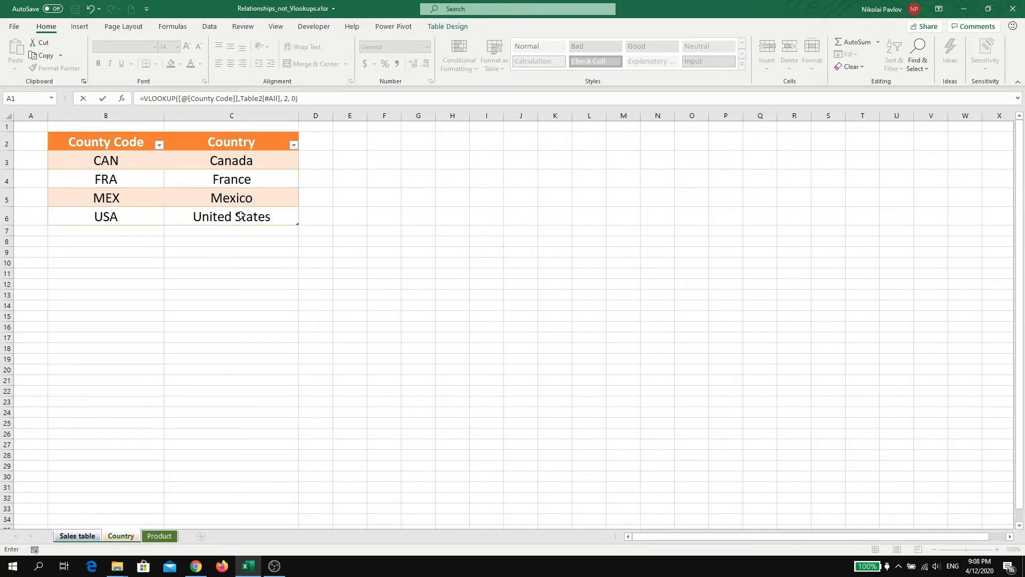
{"action": "key", "text": "Return"}
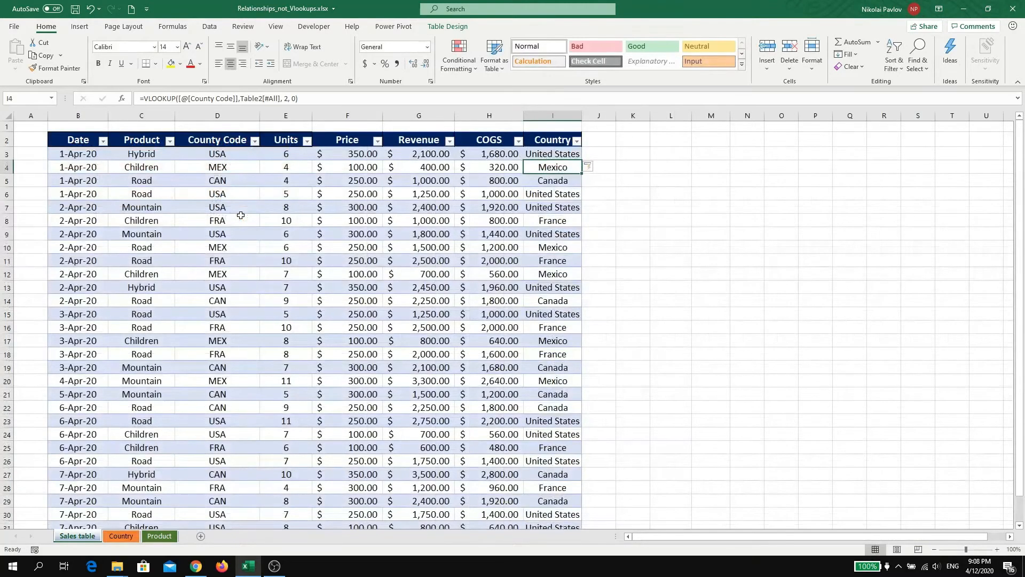
Add a column headed Product category in cell J2 and fit the column width to its content.
{"action": "key", "text": "Up"}
{"action": "key", "text": "Up"}
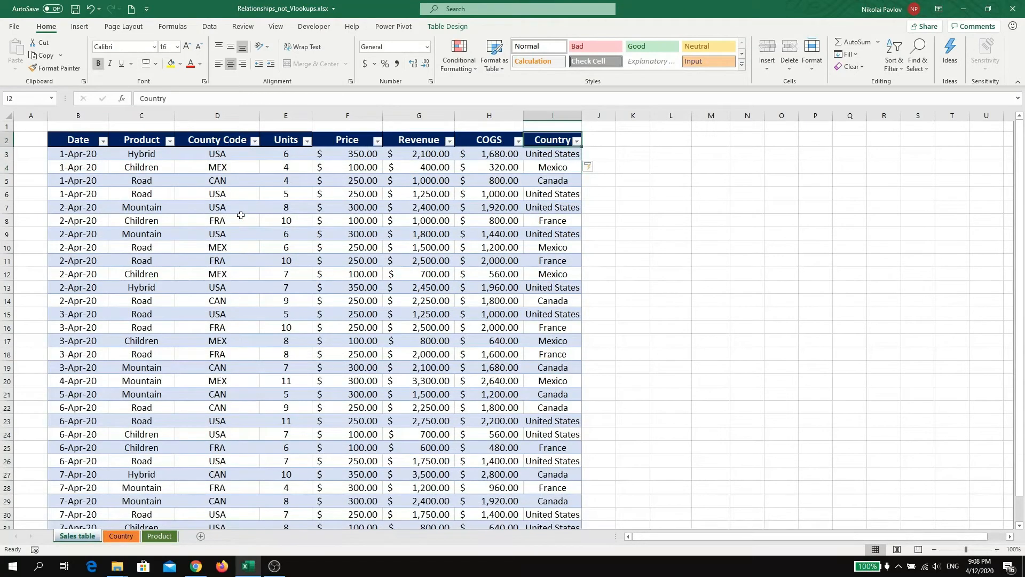
{"action": "key", "text": "Right"}
{"action": "type", "text": "Prodyct"}
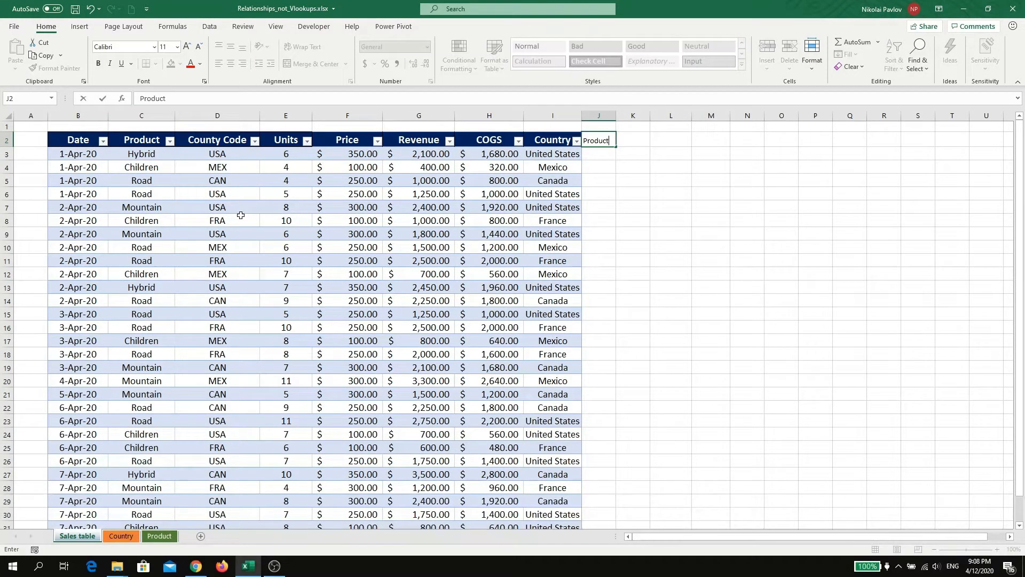
{"action": "type", "text": " category"}
{"action": "key", "text": "Return"}
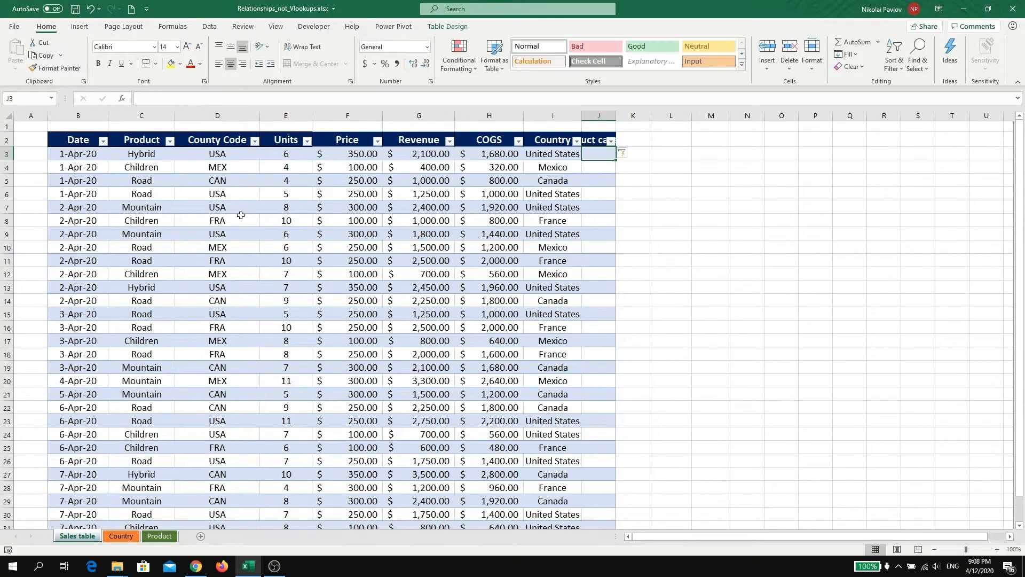
{"action": "double_click", "coordinate": [617, 115]}
Fill the Product category column with a VLOOKUP of Product in the whole Product sheet table (Table3), column 4, match type 0.
{"action": "type", "text": "=vl"}
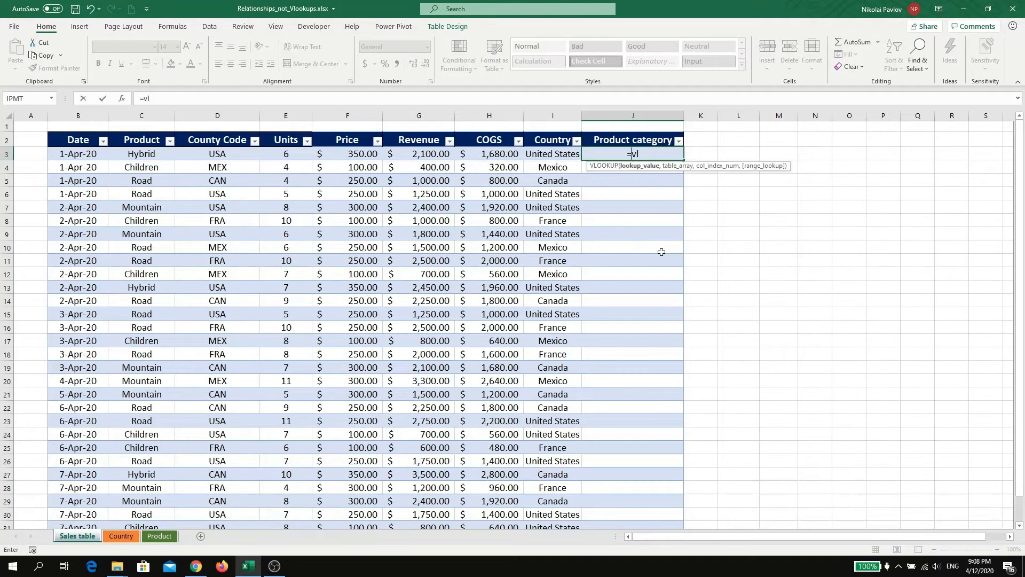
{"action": "key", "text": "Tab"}
{"action": "key", "text": "Left"}
{"action": "key", "text": "Left"}
{"action": "key", "text": "Left"}
{"action": "key", "text": "Left"}
{"action": "key", "text": "Left"}
{"action": "key", "text": "Left"}
{"action": "key", "text": "Left"}
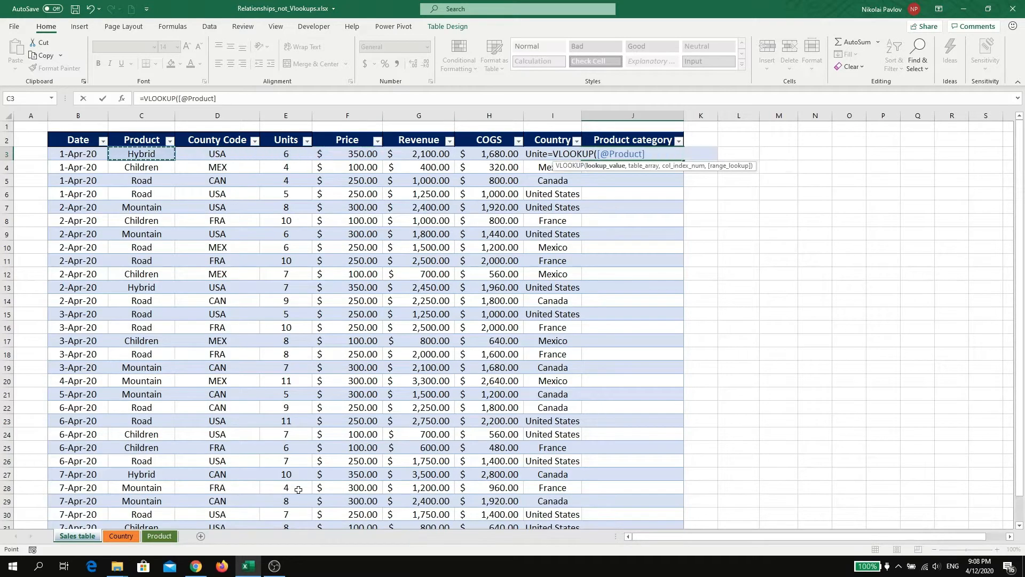
{"action": "type", "text": ","}
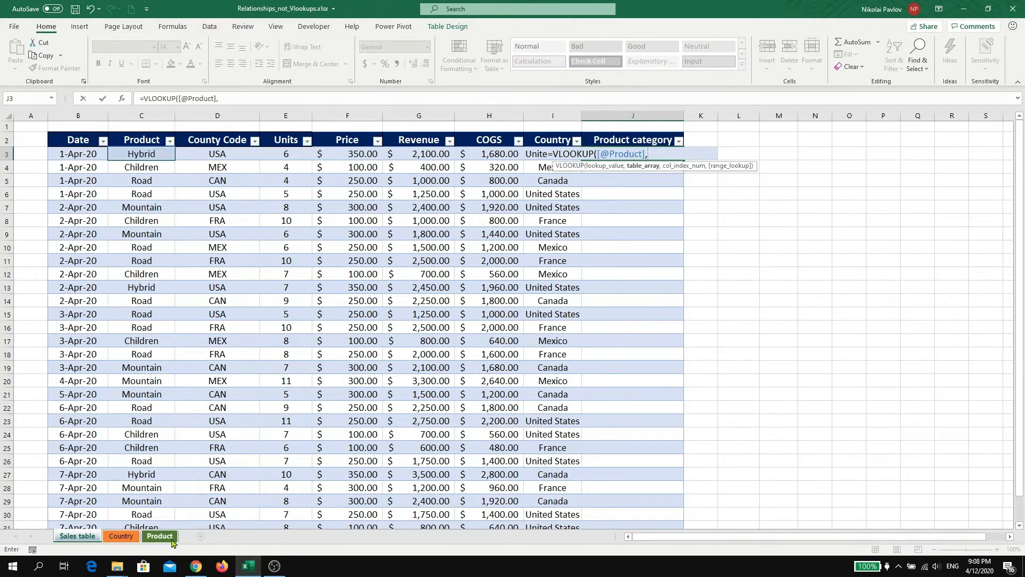
{"action": "left_click", "coordinate": [158, 535]}
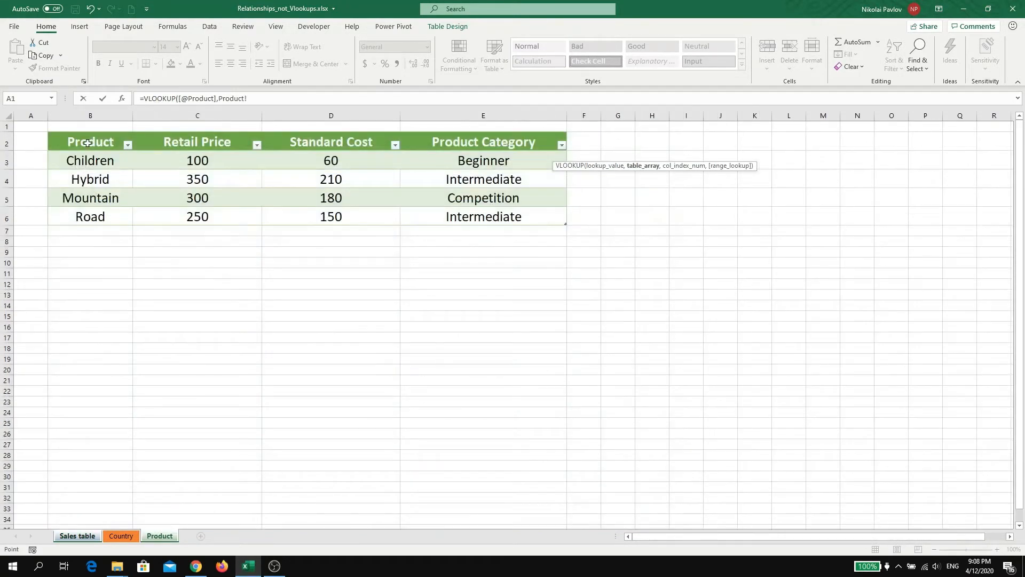
{"action": "left_click_drag", "start_coordinate": [88, 143], "coordinate": [491, 222]}
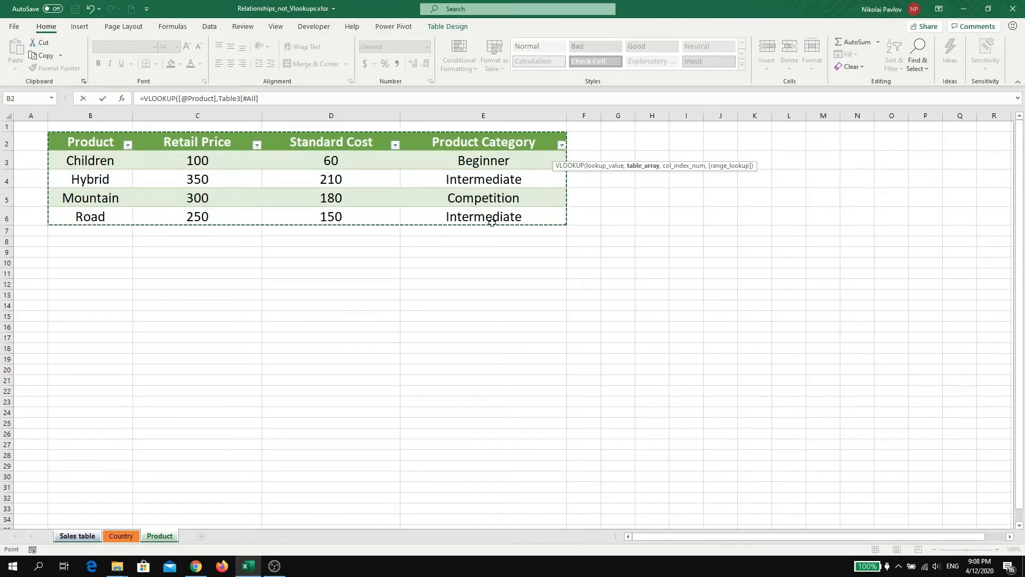
{"action": "type", "text": ", 4, 0)"}
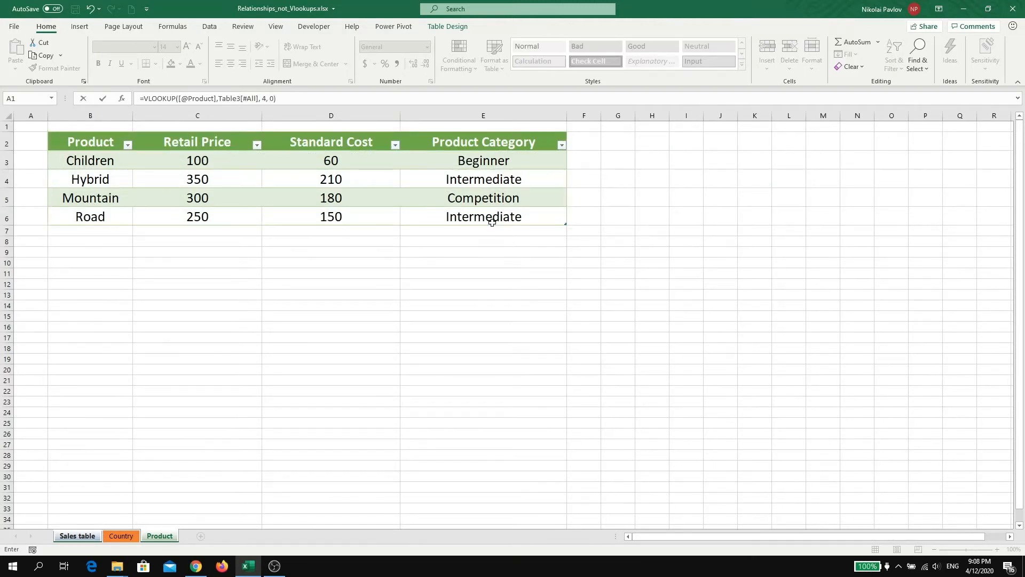
{"action": "key", "text": "Return"}
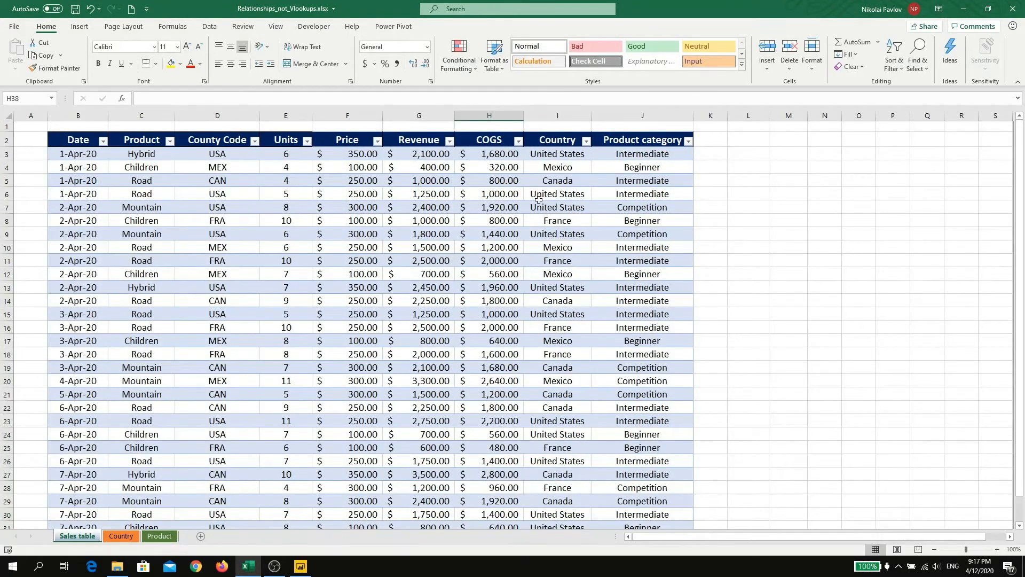
Filter the Country column to France only and check the totals of the filtered Revenue and Units values.
{"action": "left_click", "coordinate": [587, 140]}
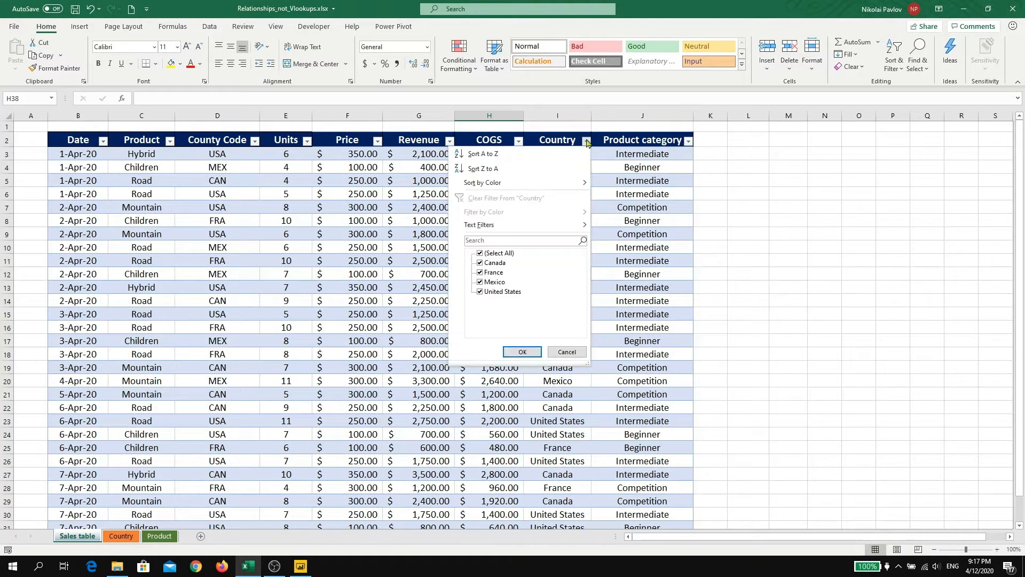
{"action": "left_click", "coordinate": [499, 253]}
{"action": "left_click", "coordinate": [494, 273]}
{"action": "left_click", "coordinate": [523, 351]}
{"action": "left_click_drag", "start_coordinate": [420, 155], "coordinate": [427, 220]}
{"action": "left_click_drag", "start_coordinate": [277, 161], "coordinate": [285, 220]}
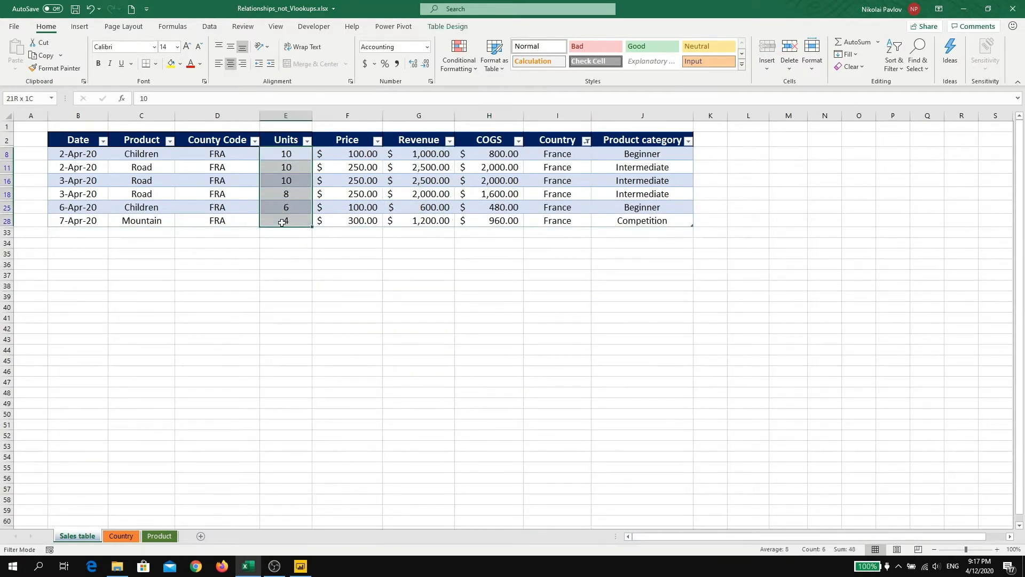
Show all countries again through the Country column's filter.
{"action": "left_click", "coordinate": [587, 141]}
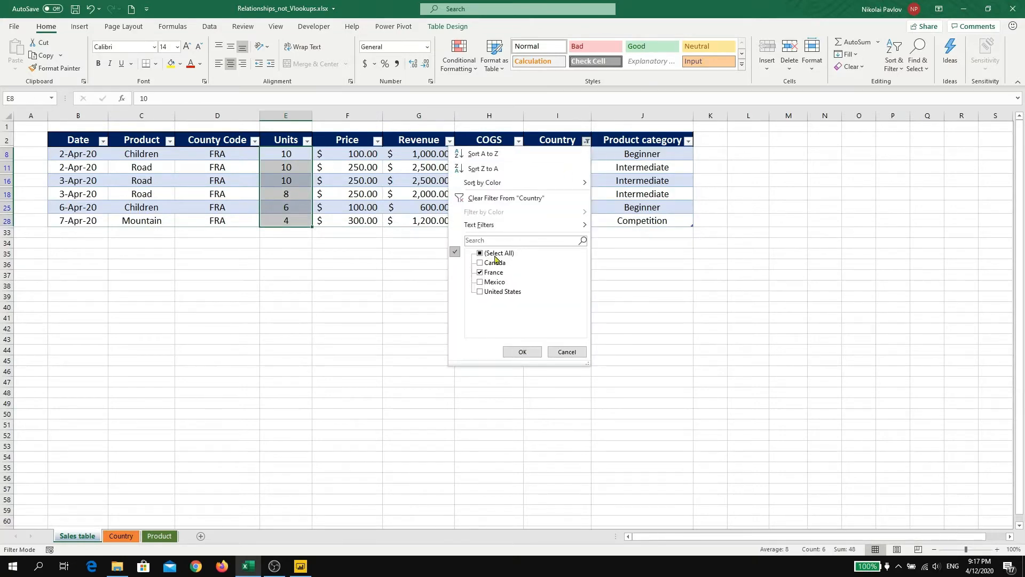
{"action": "left_click", "coordinate": [523, 351]}
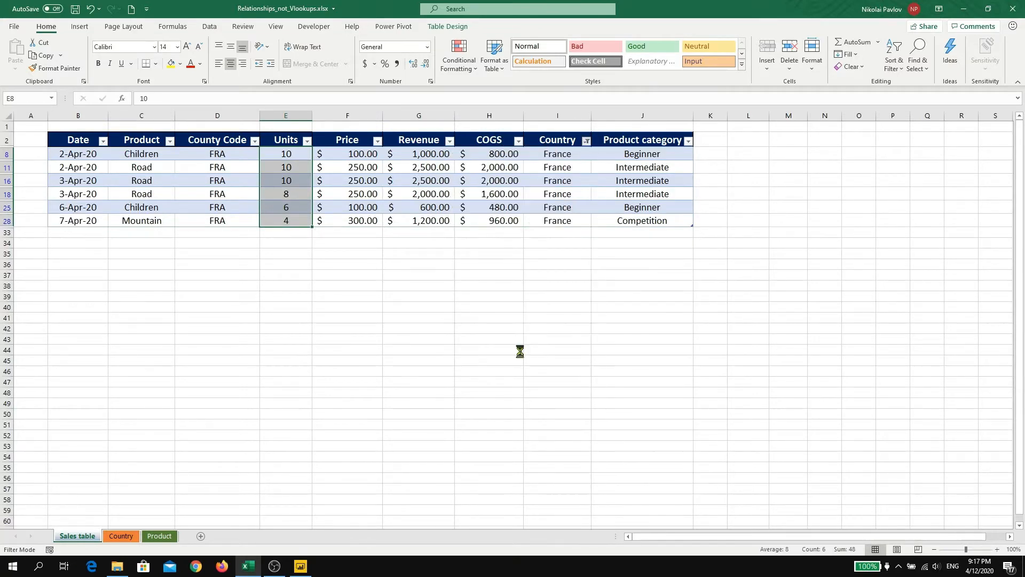
{"action": "left_click", "coordinate": [499, 353]}
{"action": "scroll", "coordinate": [460, 355], "scroll_direction": "down", "scroll_amount": 2}
{"action": "scroll", "coordinate": [460, 356], "scroll_direction": "up", "scroll_amount": 2}
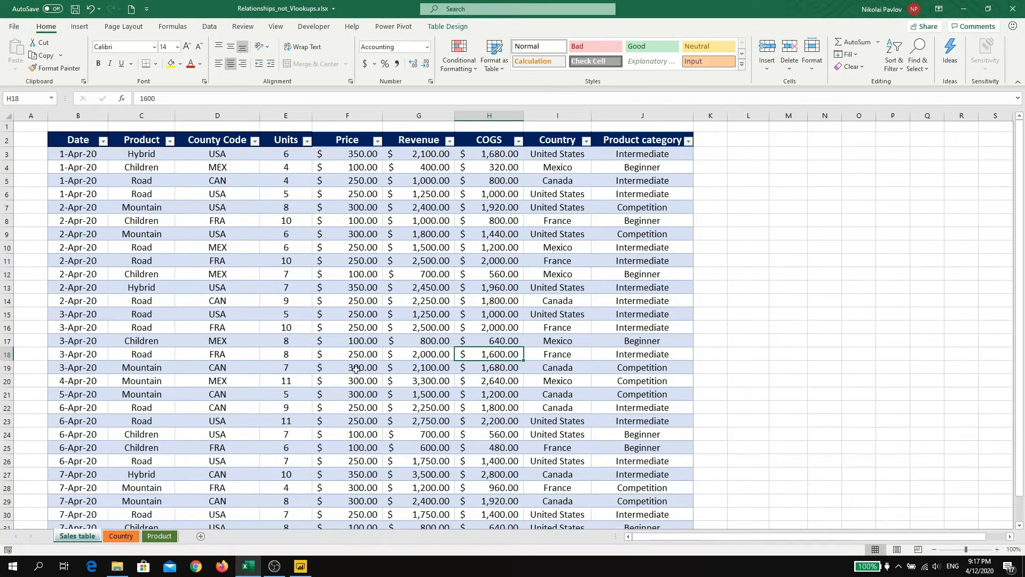
{"action": "scroll", "coordinate": [366, 377], "scroll_direction": "down", "scroll_amount": 10}
{"action": "scroll", "coordinate": [366, 378], "scroll_direction": "up", "scroll_amount": 10}
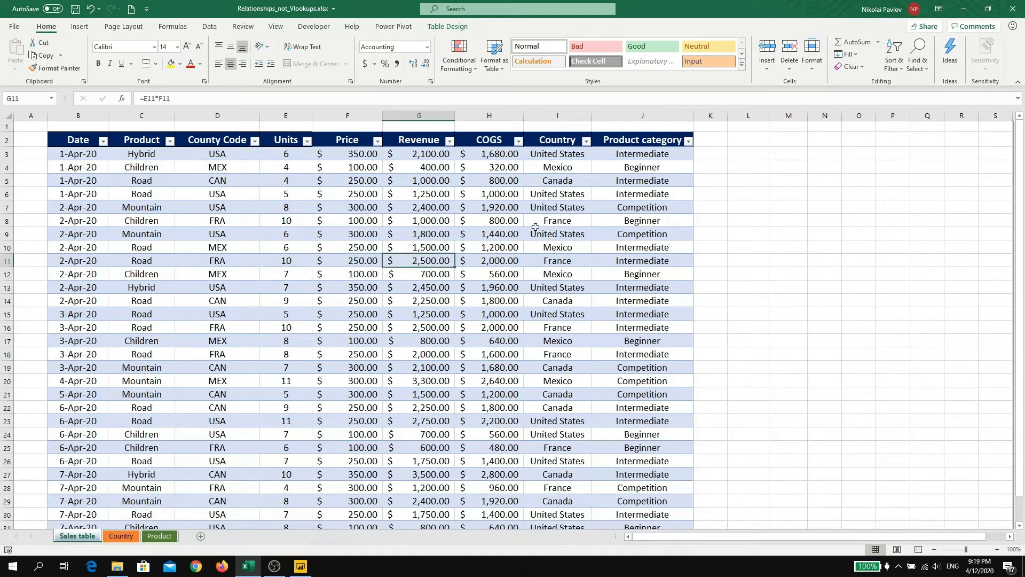
{"action": "left_click", "coordinate": [520, 221]}
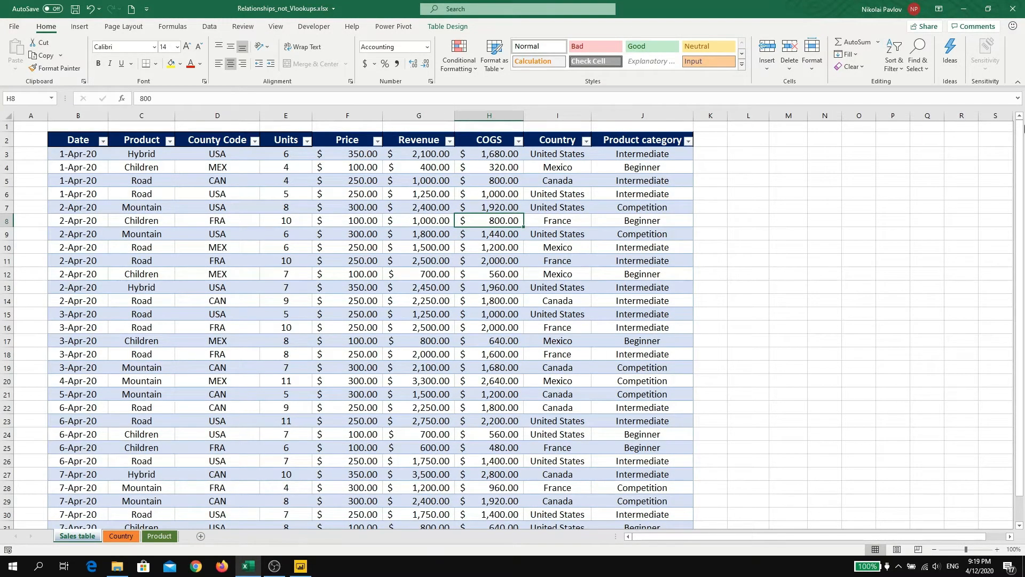
Close the Excel workbook, switch to Power BI Desktop and connect to Relationships_not_Vlookups.xlsx as an Excel data source.
{"action": "left_click", "coordinate": [1019, 7]}
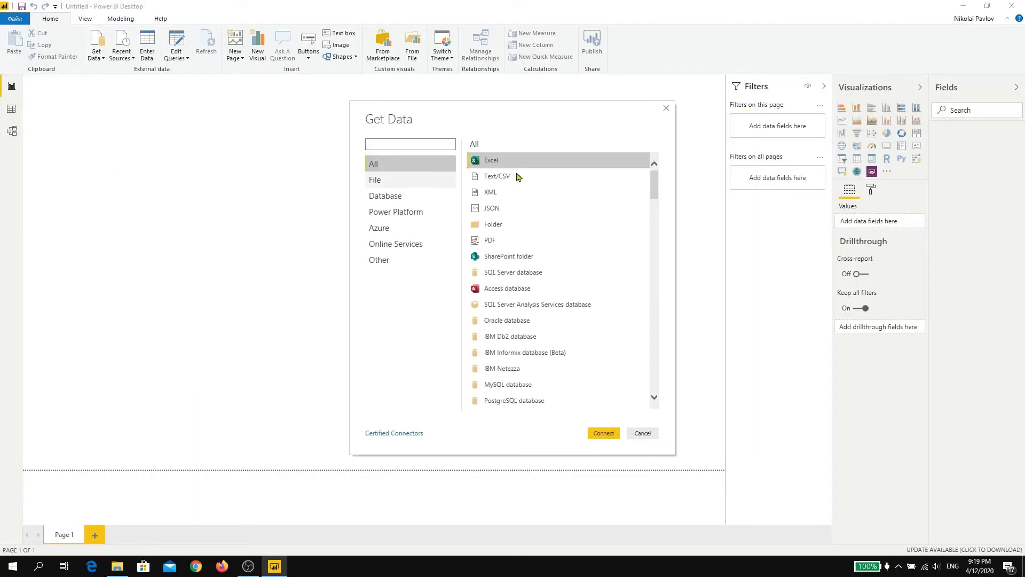
{"action": "double_click", "coordinate": [496, 161]}
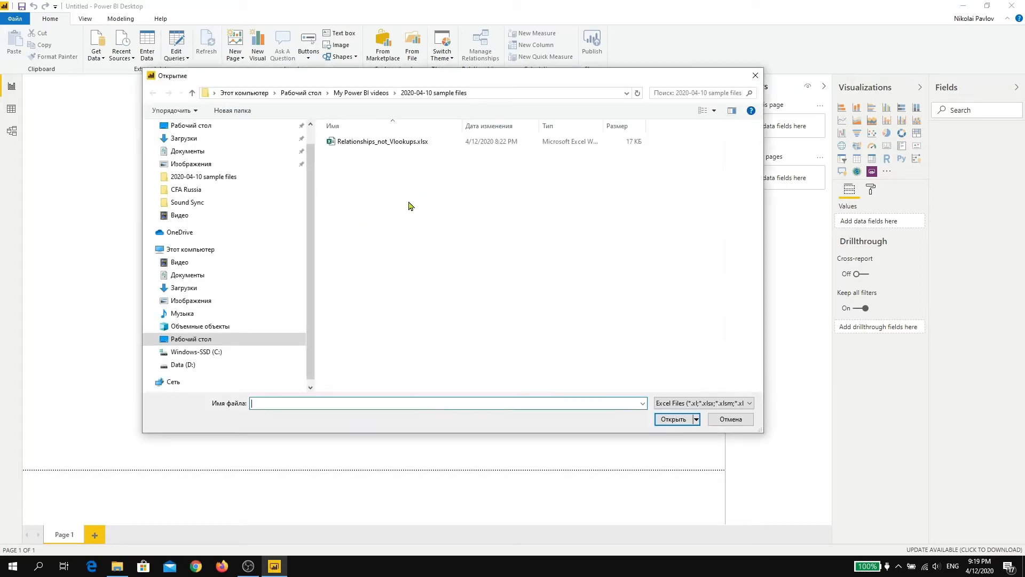
{"action": "left_click", "coordinate": [391, 142]}
{"action": "double_click", "coordinate": [390, 142]}
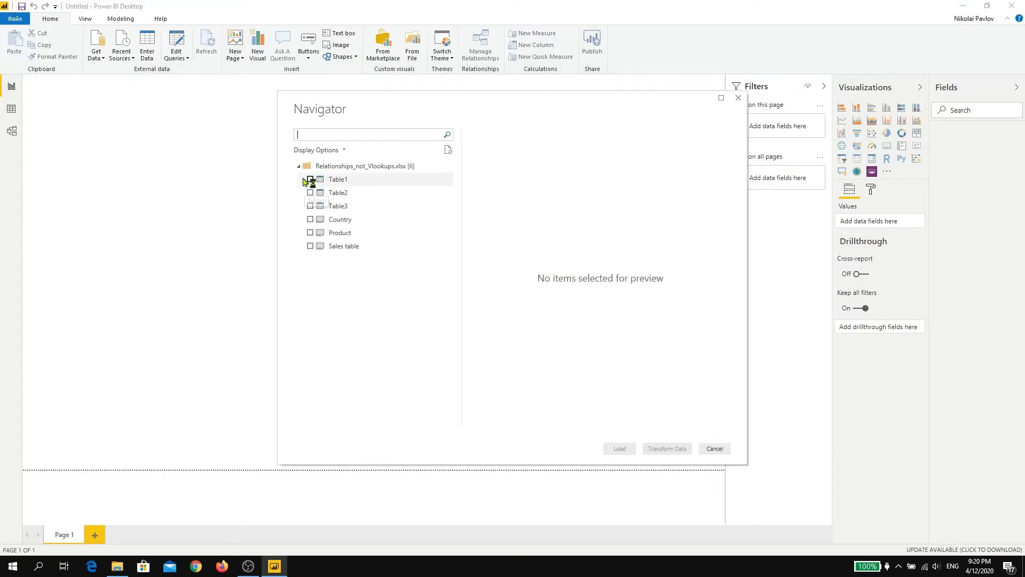
Select Table1, Table2 and Table3 from the workbook and open them for transformation in Power Query Editor.
{"action": "left_click", "coordinate": [310, 179]}
{"action": "left_click", "coordinate": [310, 192]}
{"action": "left_click", "coordinate": [310, 206]}
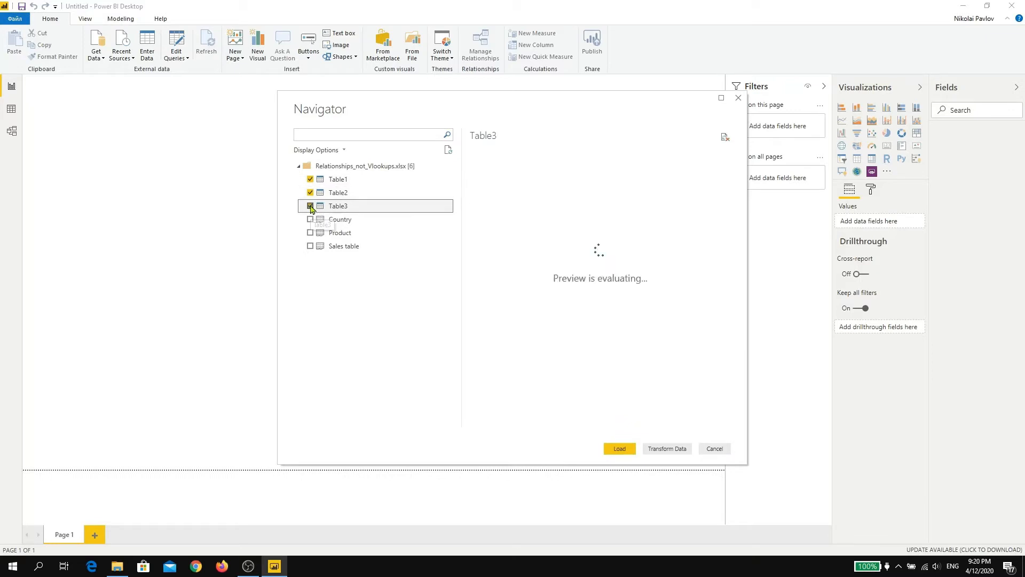
{"action": "left_click", "coordinate": [663, 448]}
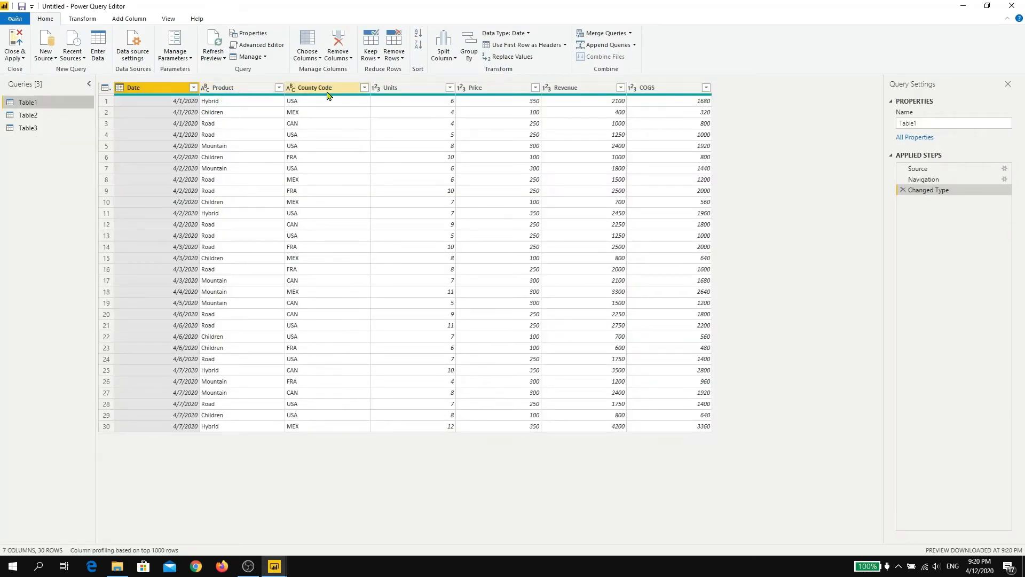
Change the Price, Revenue and COGS columns of Table1 to Decimal Number, replacing the current type conversion.
{"action": "left_click", "coordinate": [377, 89]}
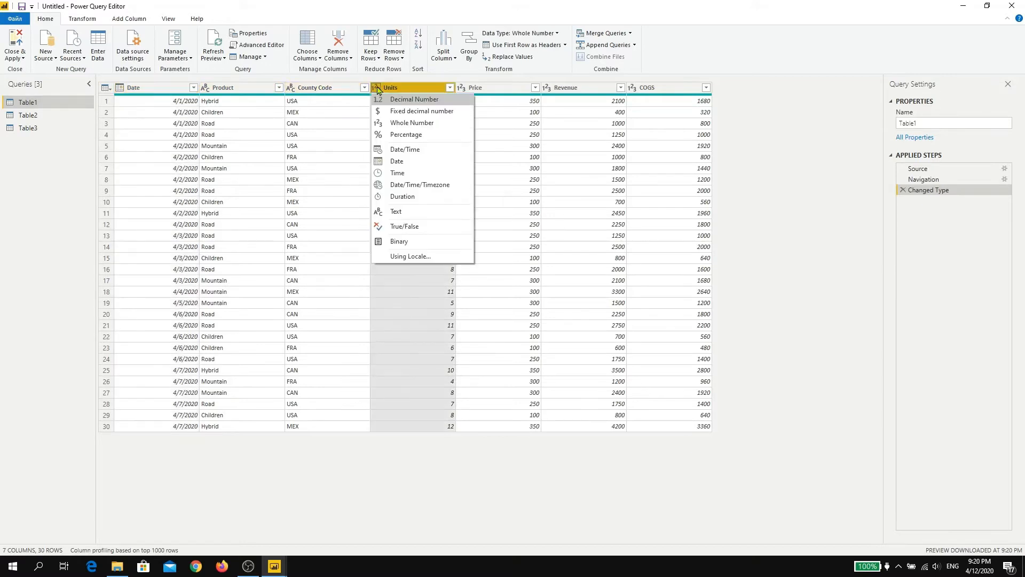
{"action": "left_click", "coordinate": [462, 87]}
{"action": "left_click", "coordinate": [477, 100]}
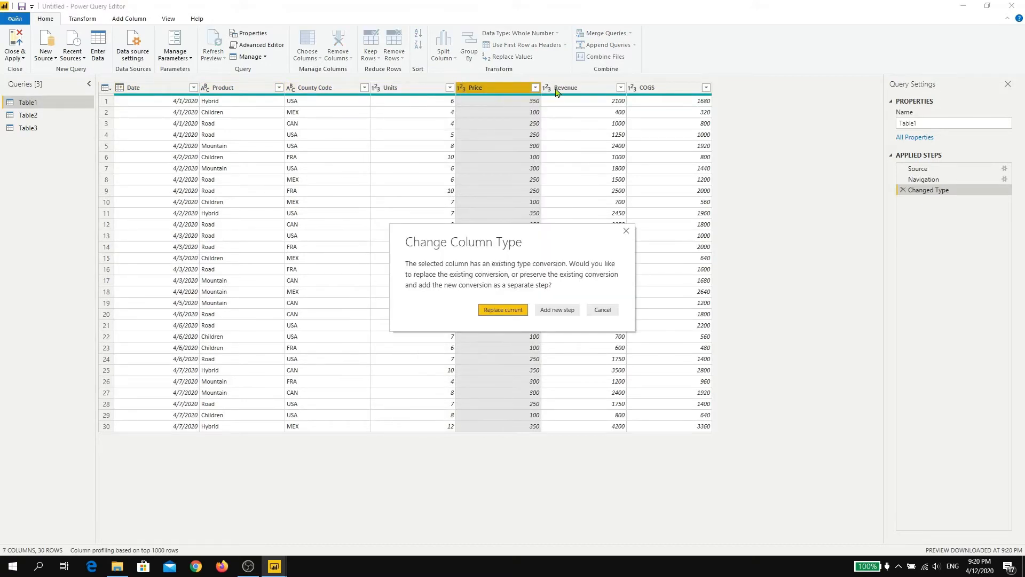
{"action": "left_click", "coordinate": [507, 310]}
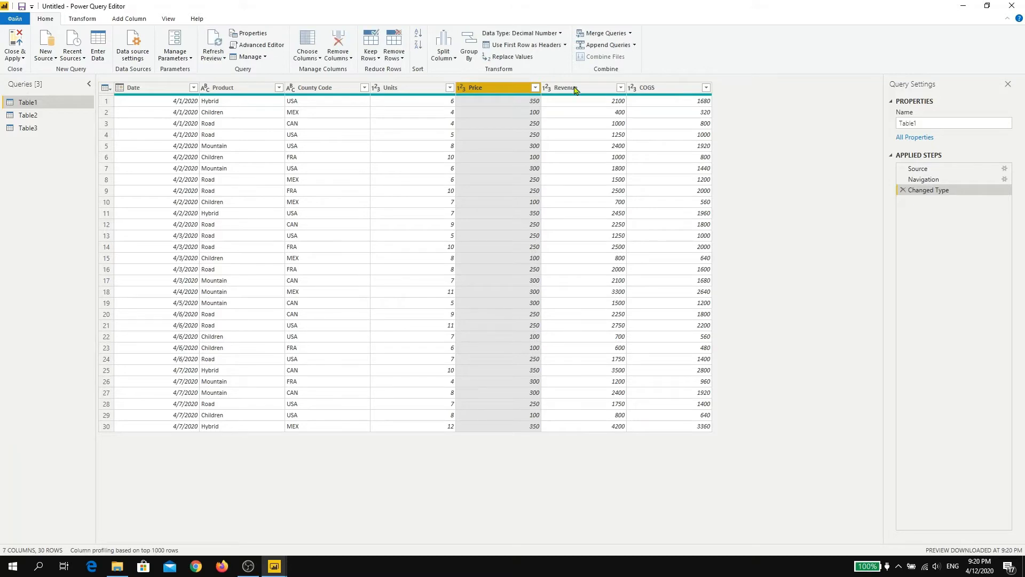
{"action": "left_click", "coordinate": [549, 88]}
{"action": "left_click", "coordinate": [556, 101]}
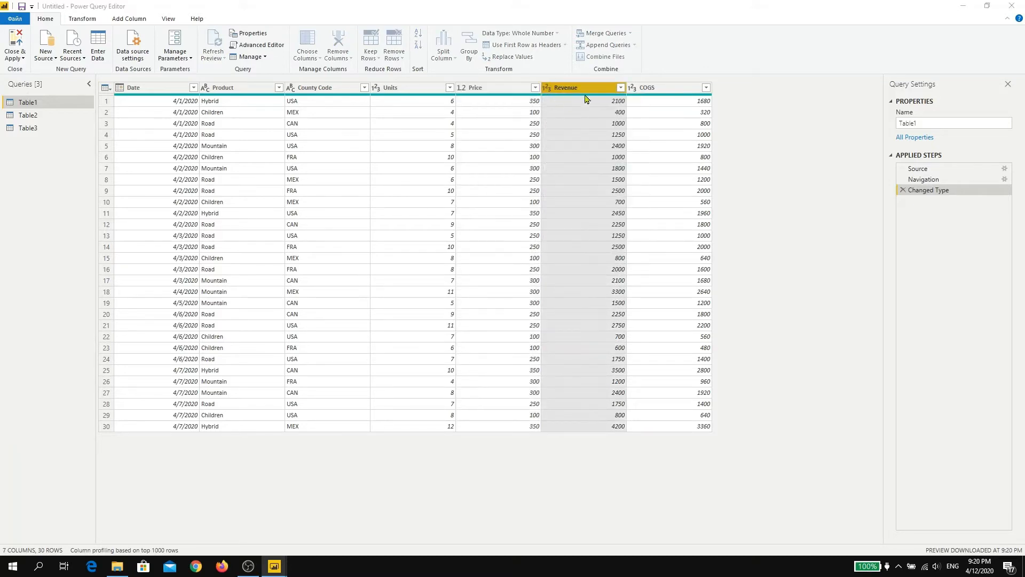
{"action": "left_click", "coordinate": [517, 314]}
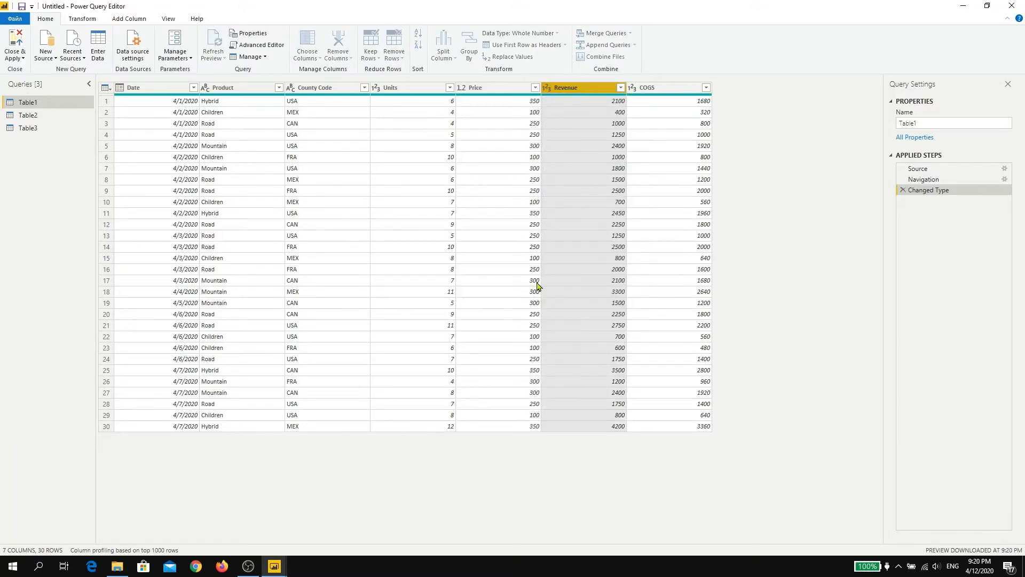
{"action": "left_click", "coordinate": [632, 89]}
{"action": "left_click", "coordinate": [640, 101]}
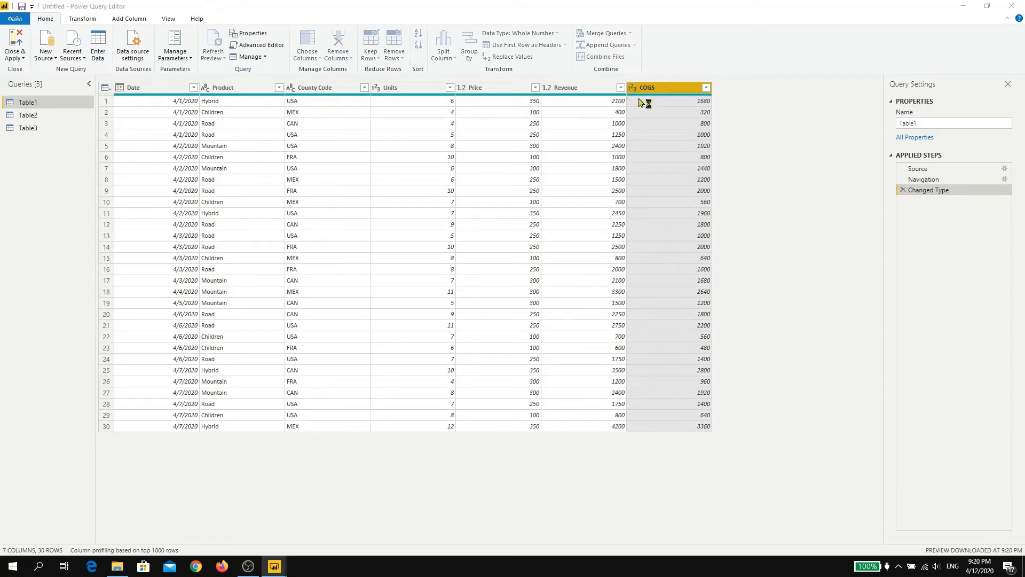
{"action": "left_click", "coordinate": [505, 310]}
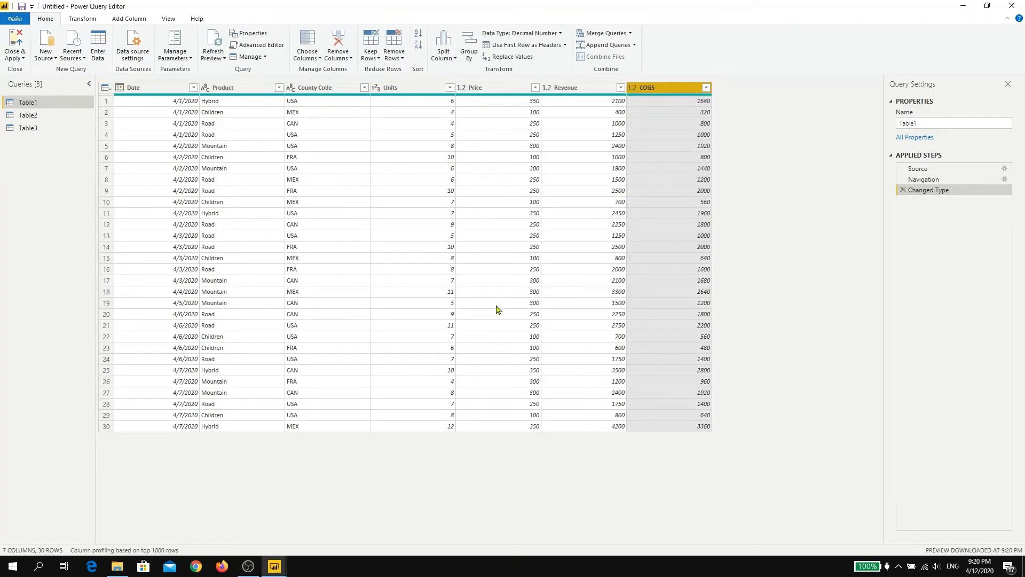
Rename the Table1 query as Sales and the Table2 query as Country.
{"action": "left_click", "coordinate": [30, 115]}
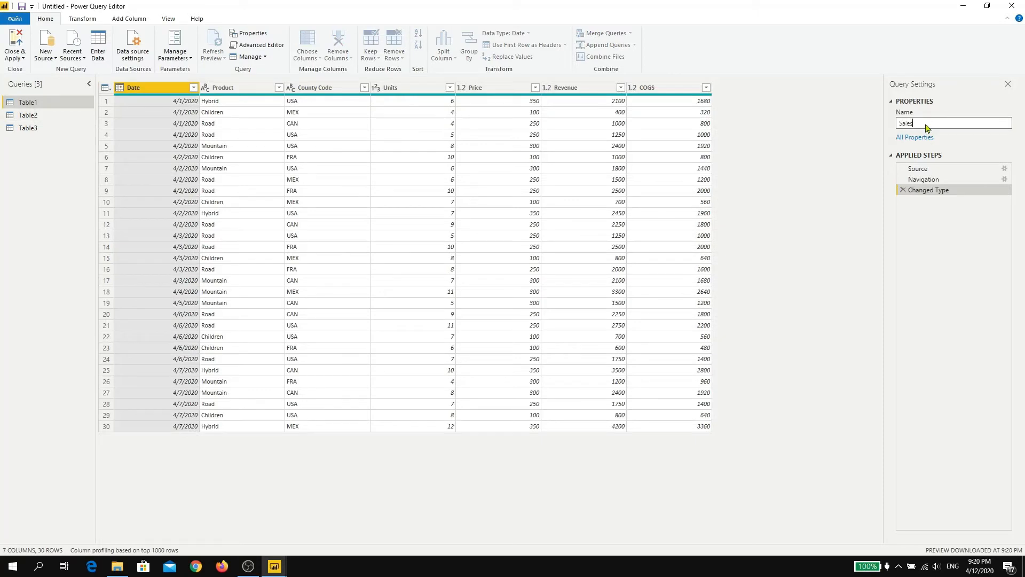
{"action": "key", "text": "Return"}
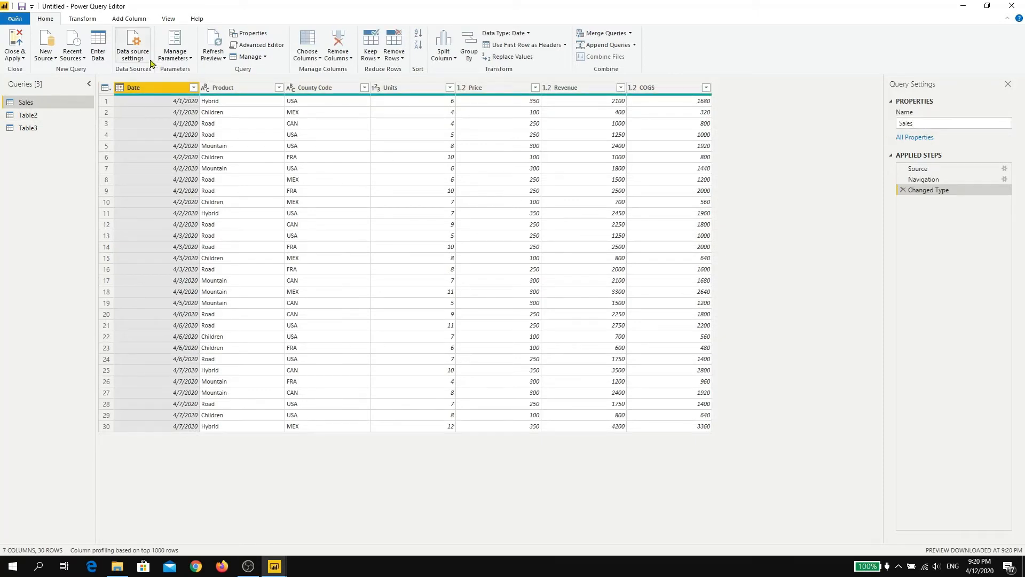
{"action": "left_click", "coordinate": [30, 115]}
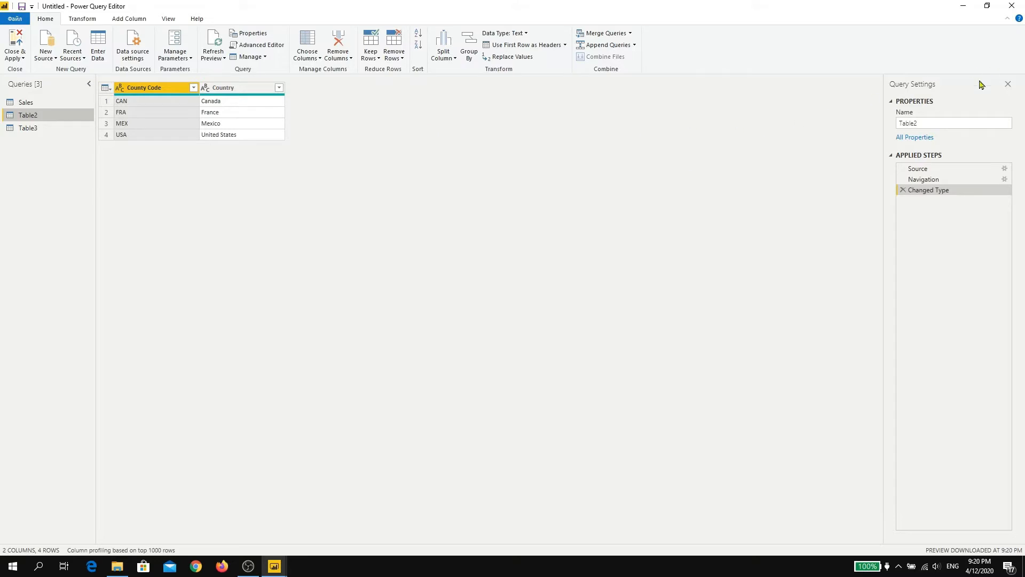
{"action": "double_click", "coordinate": [934, 124]}
{"action": "type", "text": "Country"}
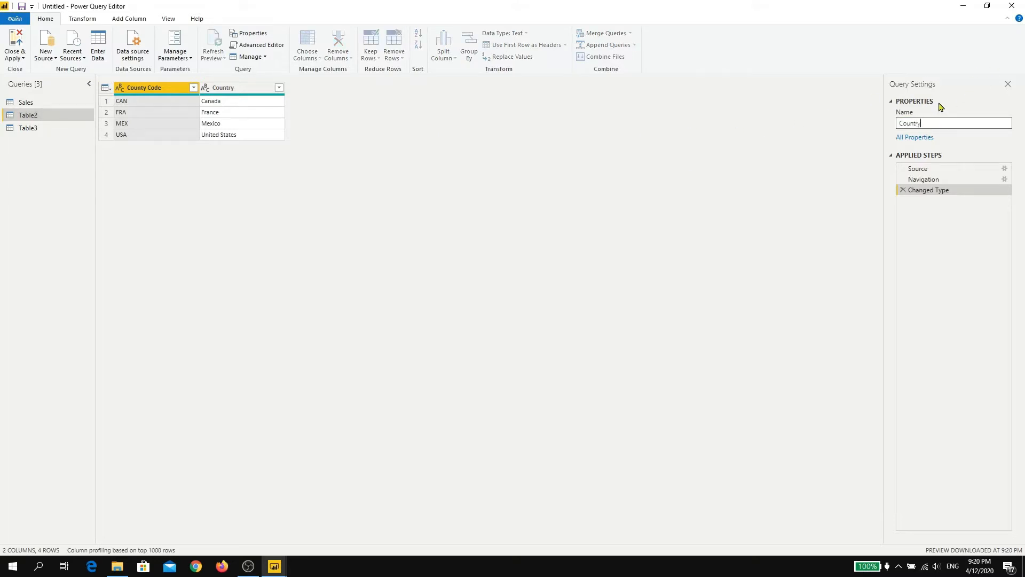
{"action": "key", "text": "Return"}
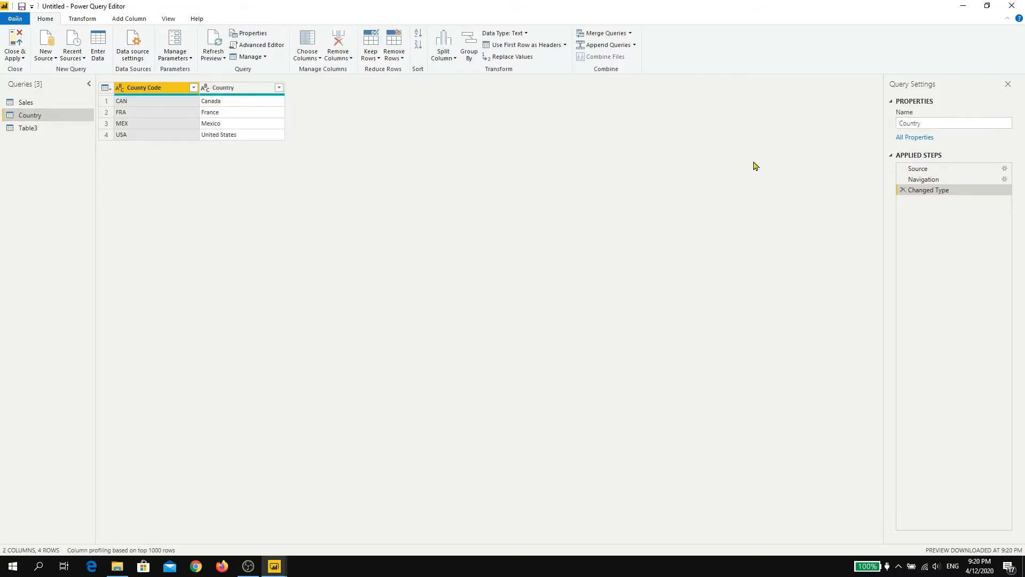
Change the Retail Price and Standard Cost columns of Table3 to Decimal Number, replacing the current type conversion.
{"action": "left_click", "coordinate": [33, 129]}
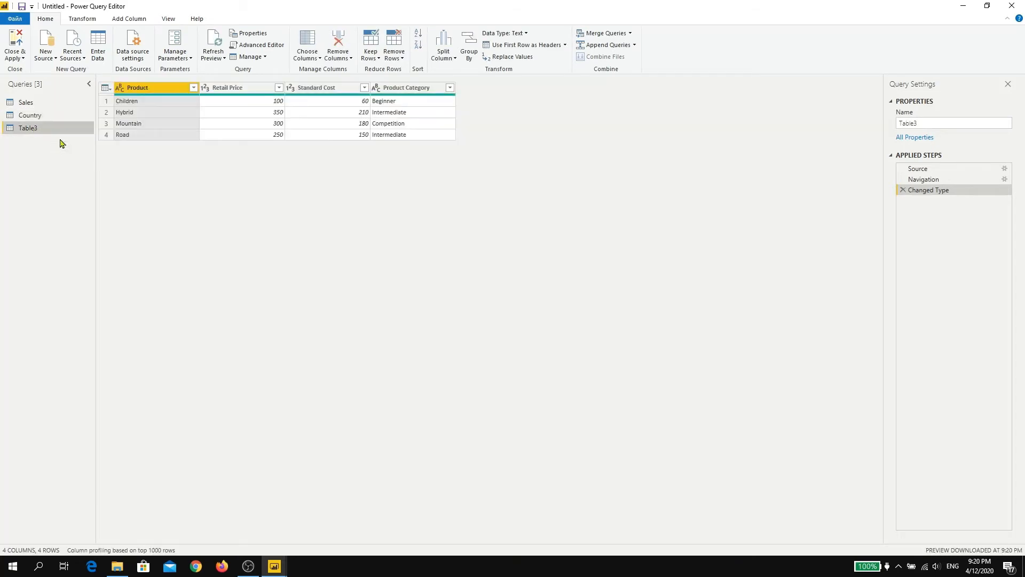
{"action": "left_click", "coordinate": [208, 88]}
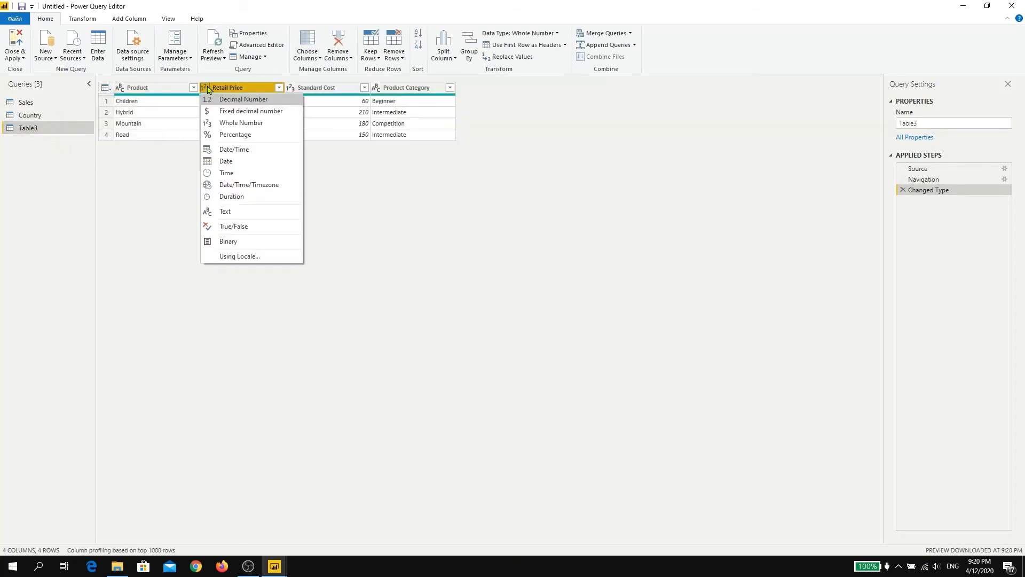
{"action": "left_click", "coordinate": [222, 99]}
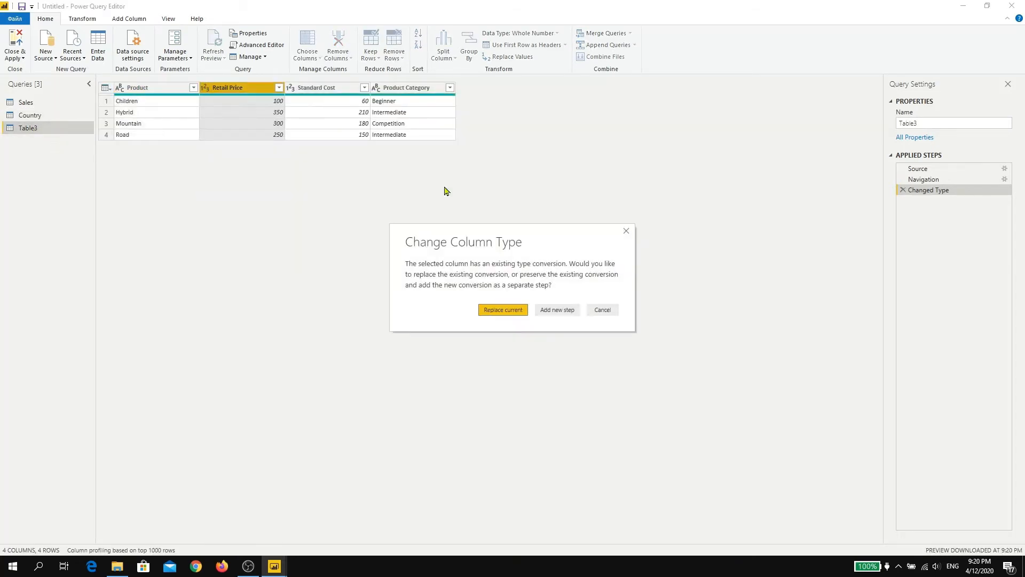
{"action": "left_click", "coordinate": [505, 310]}
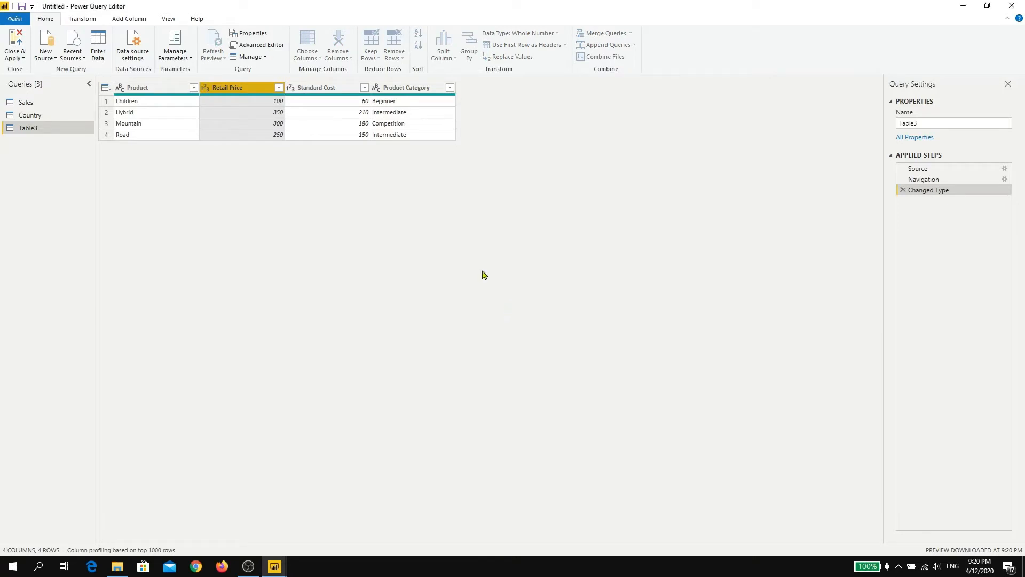
{"action": "left_click", "coordinate": [291, 89]}
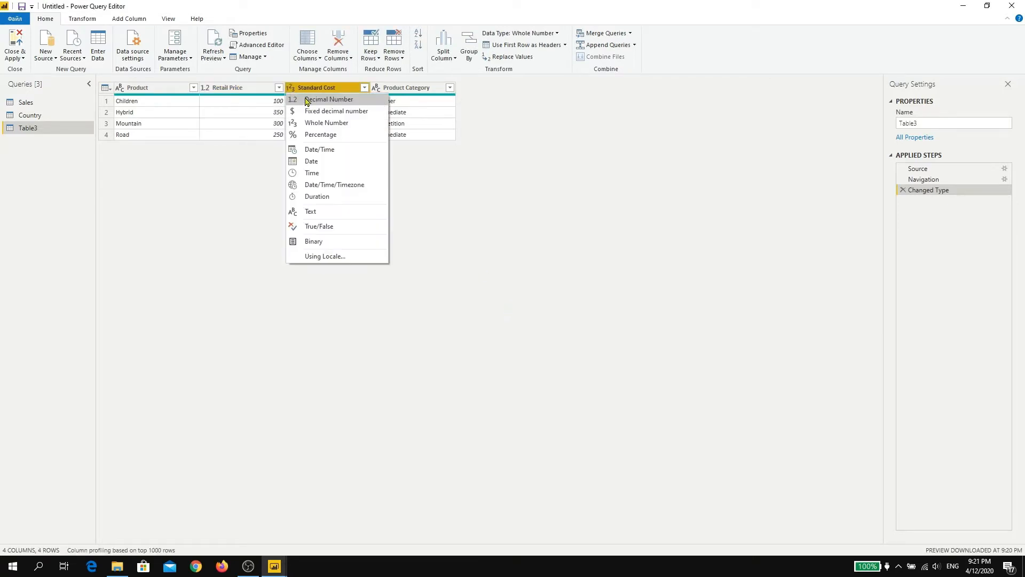
{"action": "left_click", "coordinate": [306, 102]}
{"action": "left_click", "coordinate": [498, 310]}
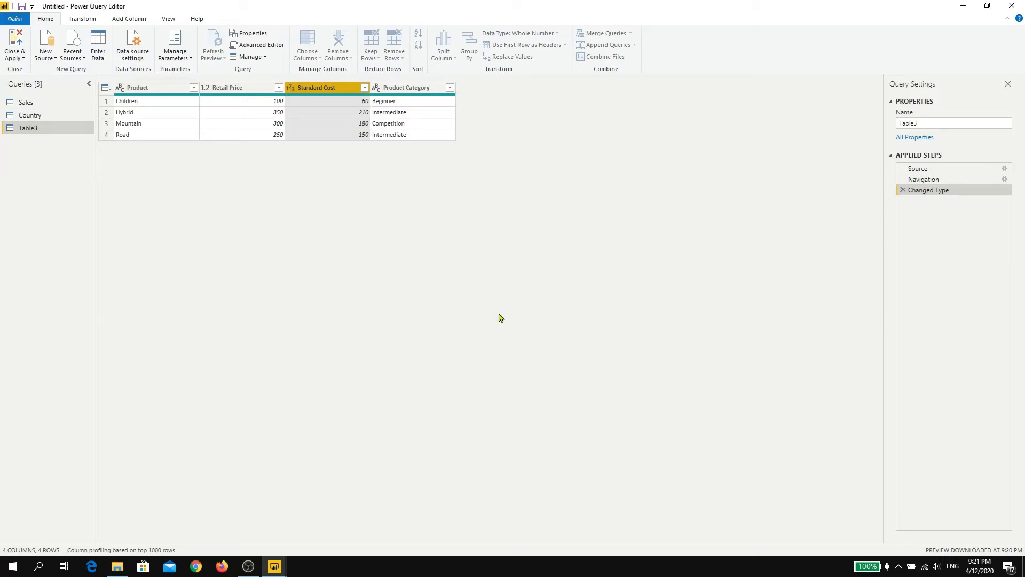
Rename the Table3 query as Product, then close the query editor and apply the changes.
{"action": "double_click", "coordinate": [935, 125]}
{"action": "type", "text": "Product"}
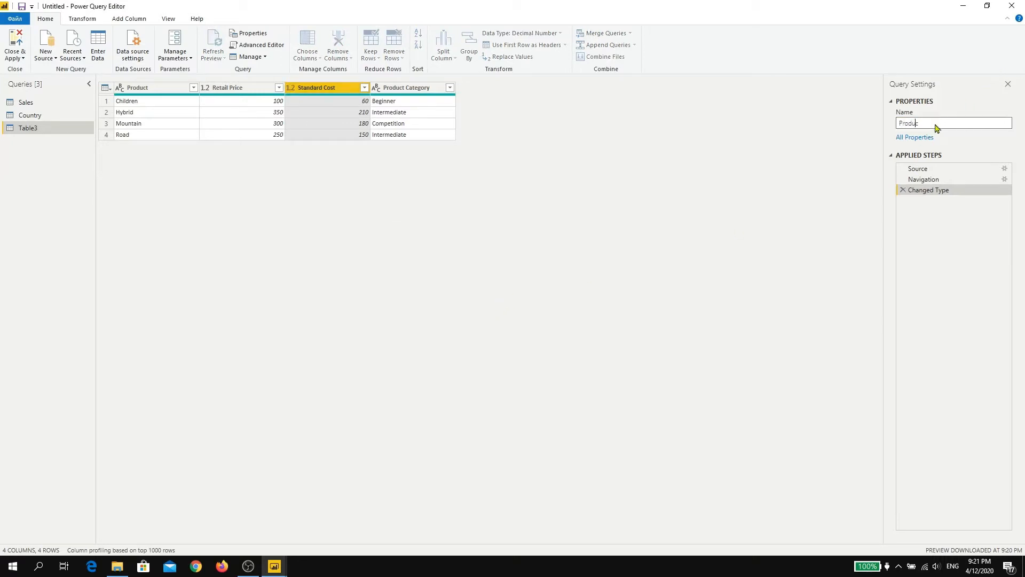
{"action": "left_click", "coordinate": [16, 41]}
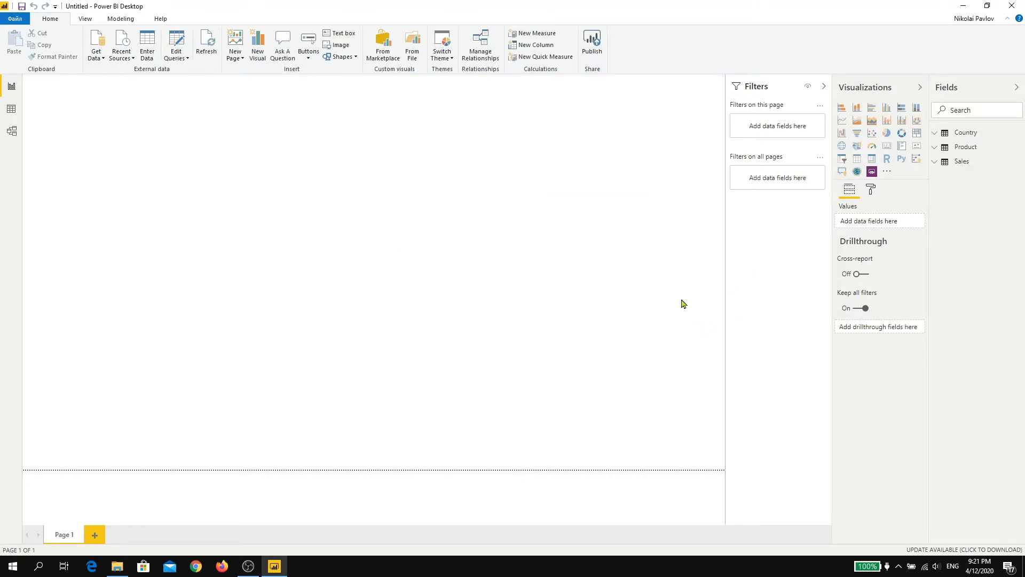
Open the model diagram, collapse the Properties pane and arrange the tables in a row with Sales between Country and Product.
{"action": "left_click", "coordinate": [12, 134]}
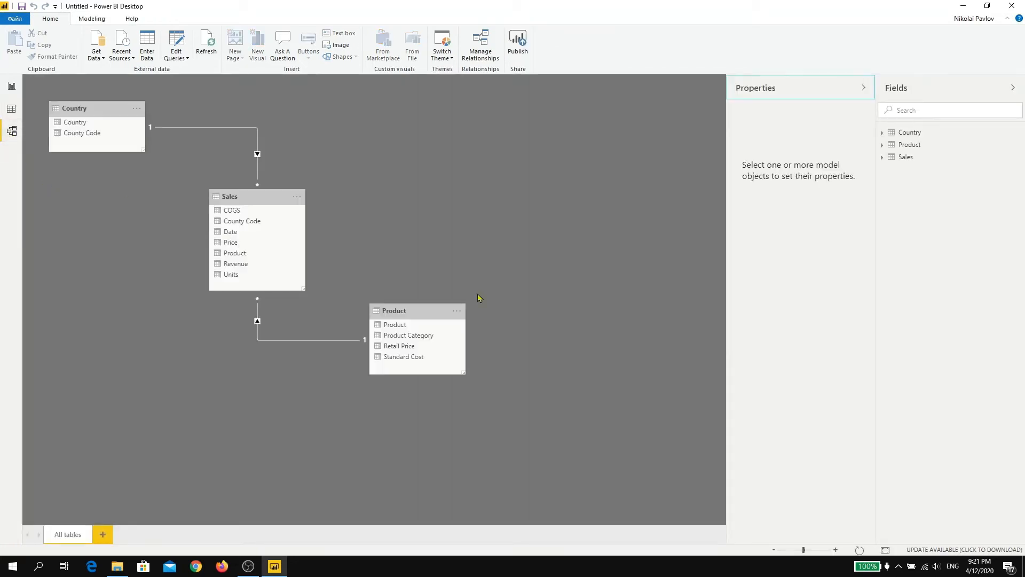
{"action": "left_click", "coordinate": [864, 87]}
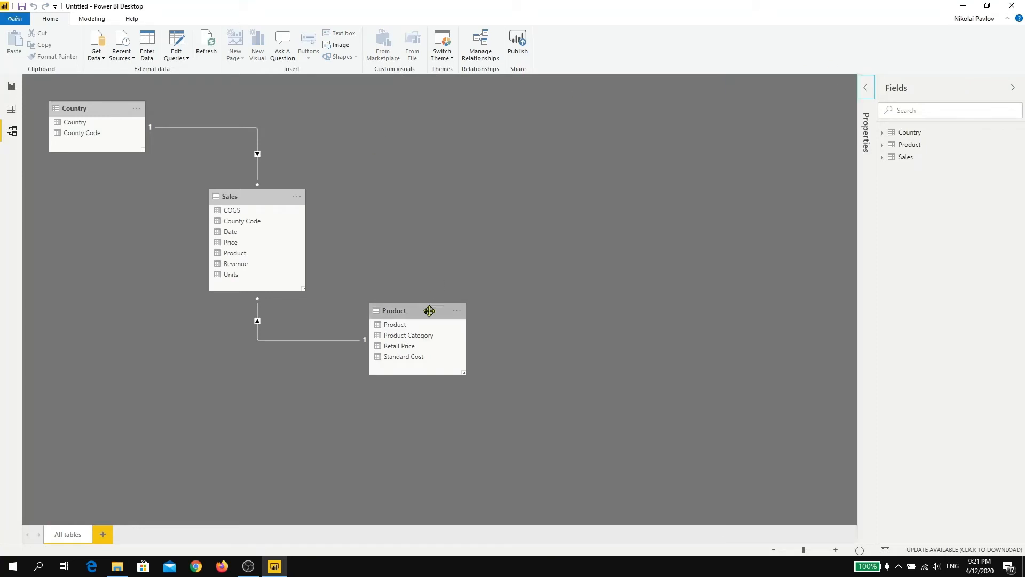
{"action": "left_click_drag", "start_coordinate": [427, 310], "coordinate": [522, 166]}
{"action": "left_click_drag", "start_coordinate": [262, 197], "coordinate": [323, 125]}
{"action": "left_click_drag", "start_coordinate": [519, 167], "coordinate": [601, 136]}
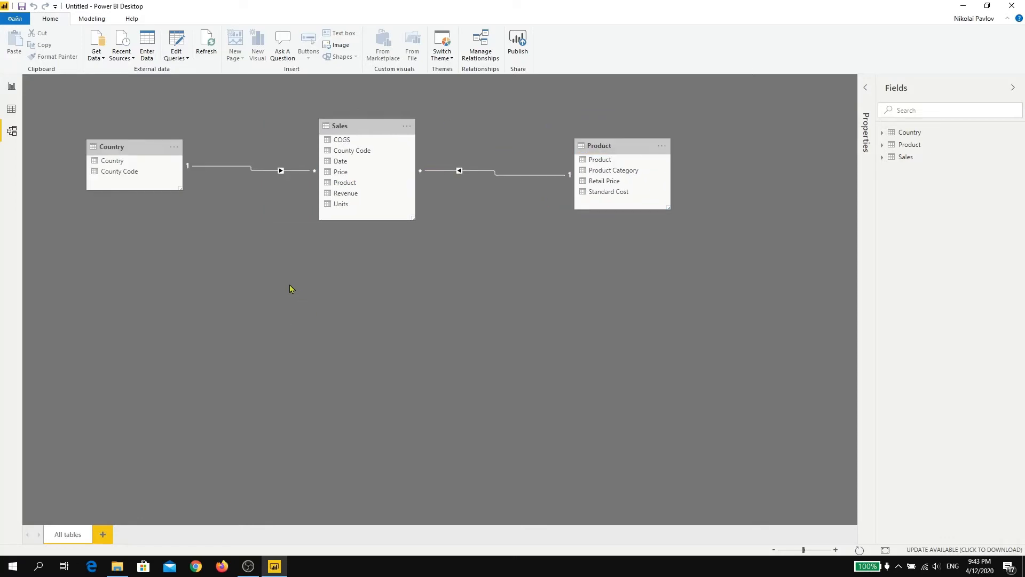
Delete the relationships linking the Sales table to the Country and Product tables.
{"action": "right_click", "coordinate": [238, 165]}
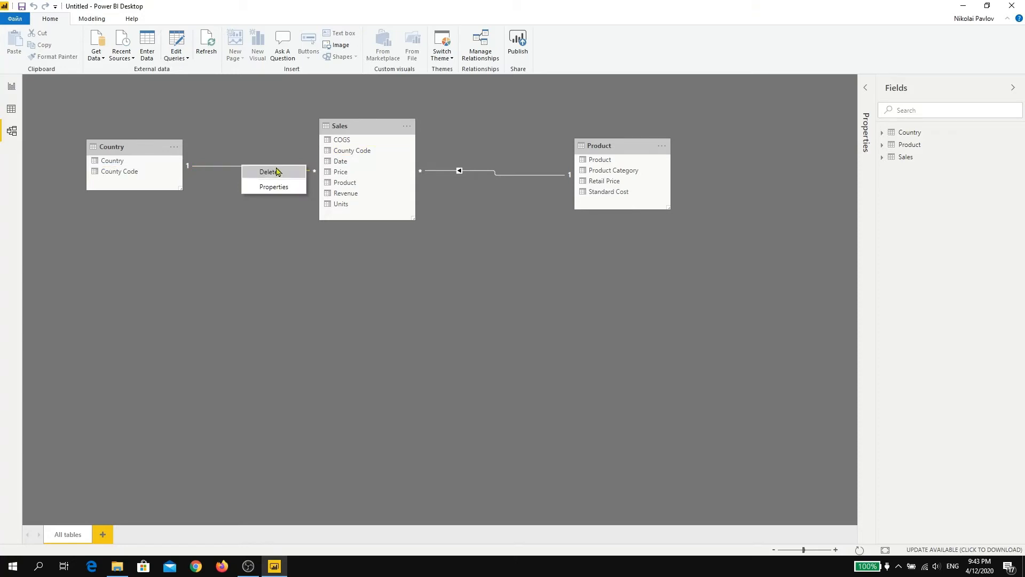
{"action": "left_click", "coordinate": [275, 172]}
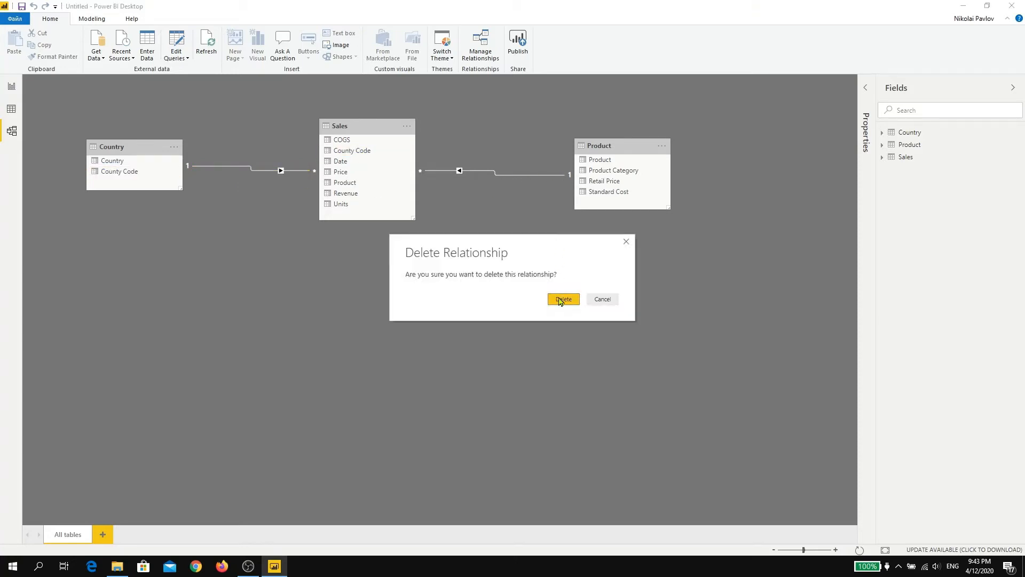
{"action": "left_click", "coordinate": [563, 299]}
{"action": "right_click", "coordinate": [488, 171]}
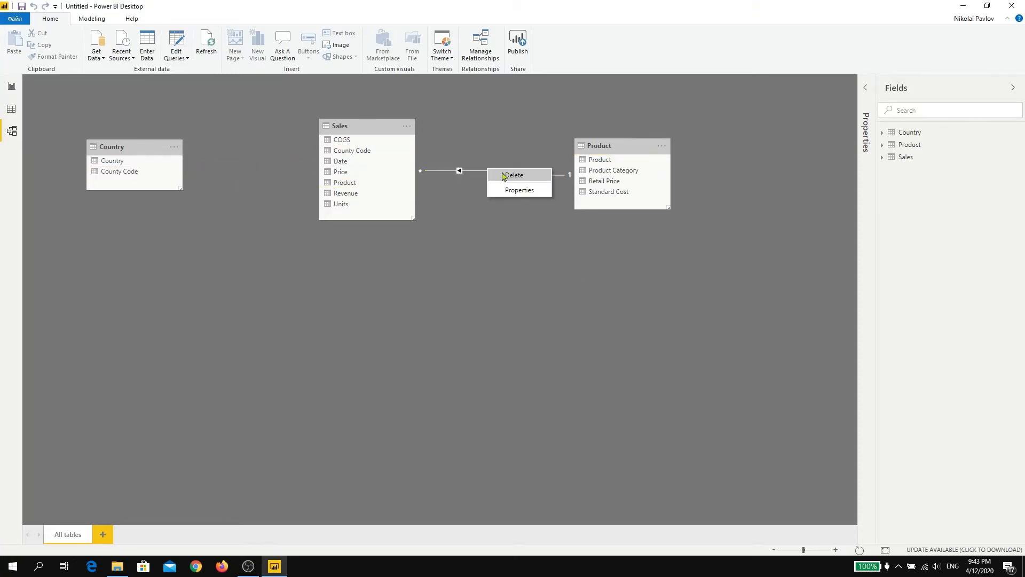
{"action": "left_click", "coordinate": [504, 175]}
Create a relationship from County Code in the Country table to County Code in the Sales table.
{"action": "left_click_drag", "start_coordinate": [114, 175], "coordinate": [347, 154]}
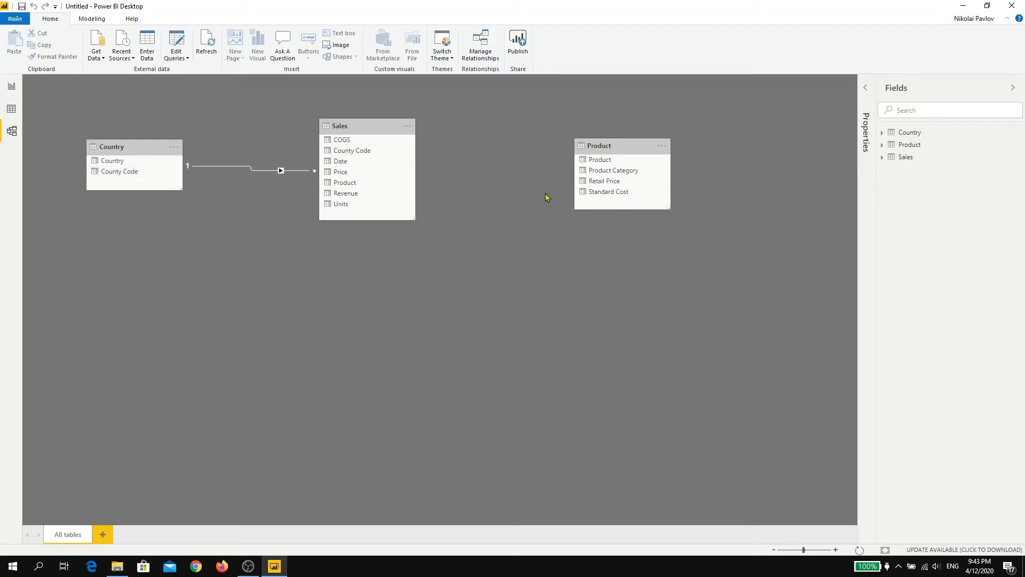
Create a relationship from Product in the Product table to Product in the Sales table and open the report page.
{"action": "left_click_drag", "start_coordinate": [612, 161], "coordinate": [342, 186]}
{"action": "left_click", "coordinate": [11, 87]}
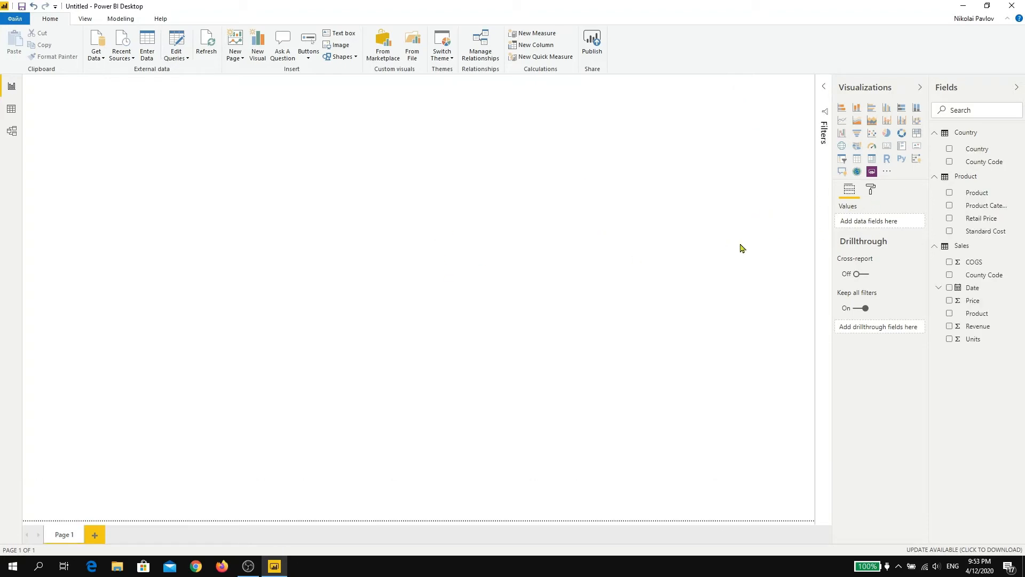
Insert a clustered column chart of Sales Revenue by Country and enlarge it in both directions.
{"action": "left_click", "coordinate": [886, 107]}
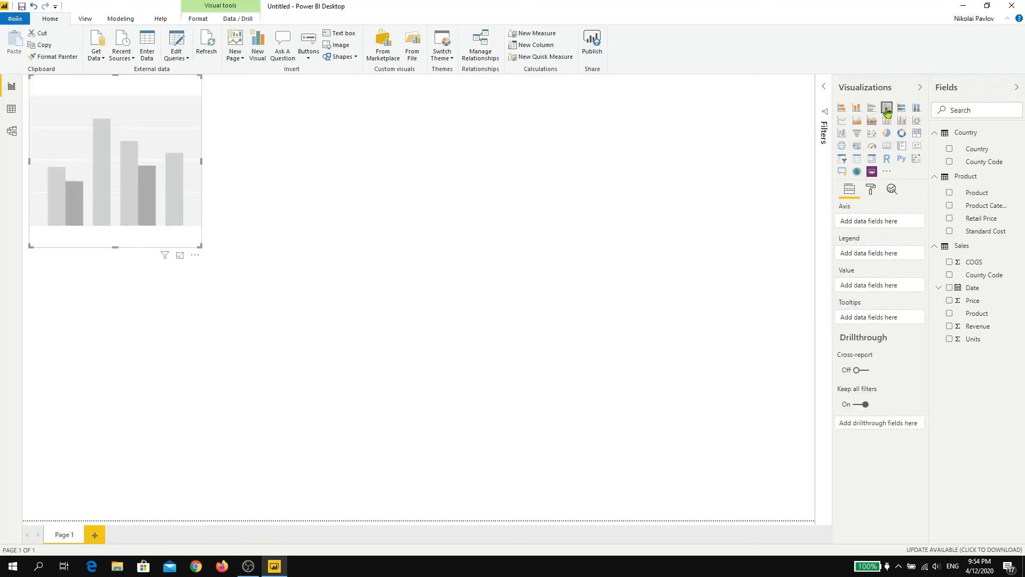
{"action": "left_click_drag", "start_coordinate": [201, 165], "coordinate": [289, 161]}
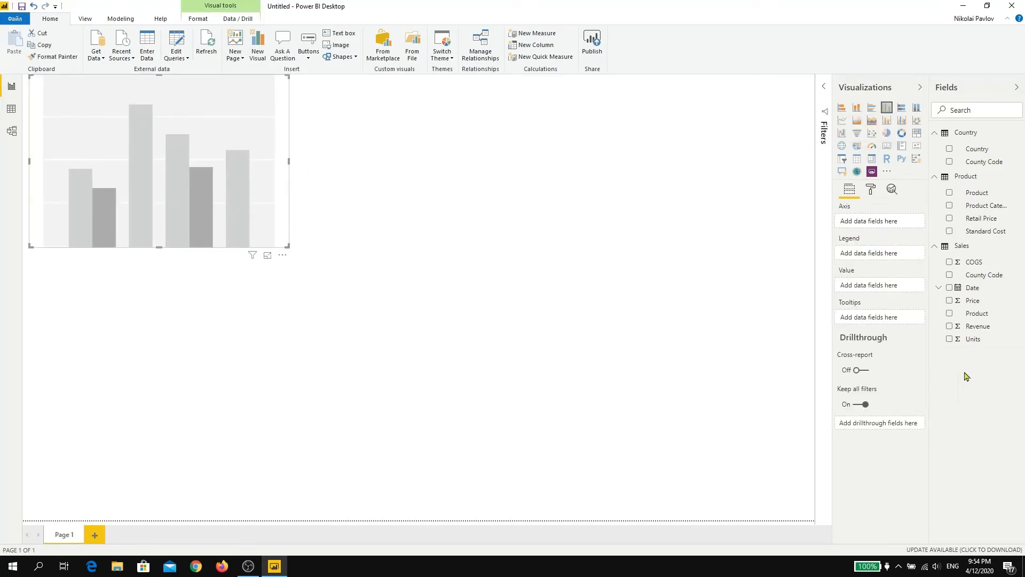
{"action": "left_click", "coordinate": [948, 326]}
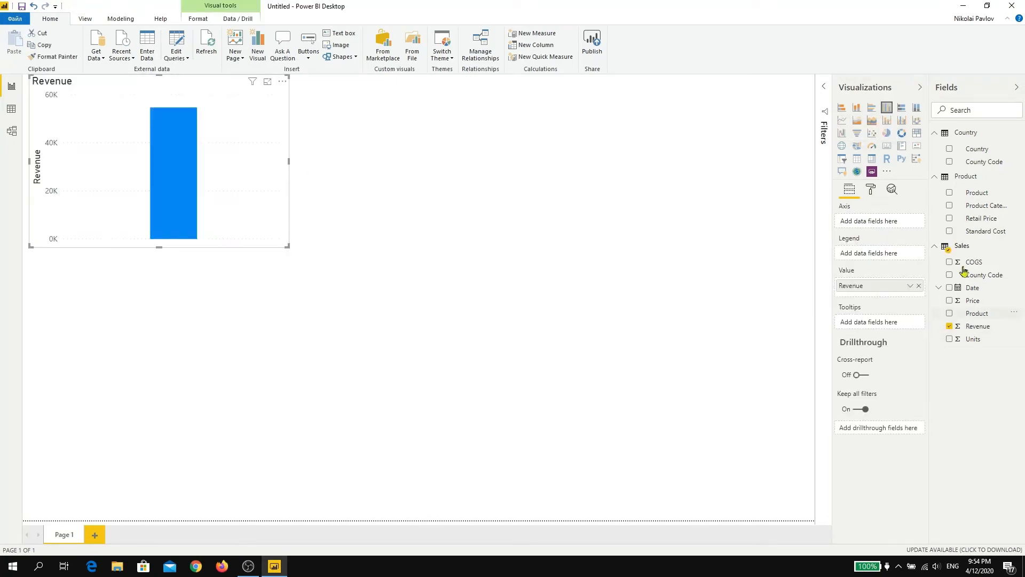
{"action": "left_click", "coordinate": [949, 149]}
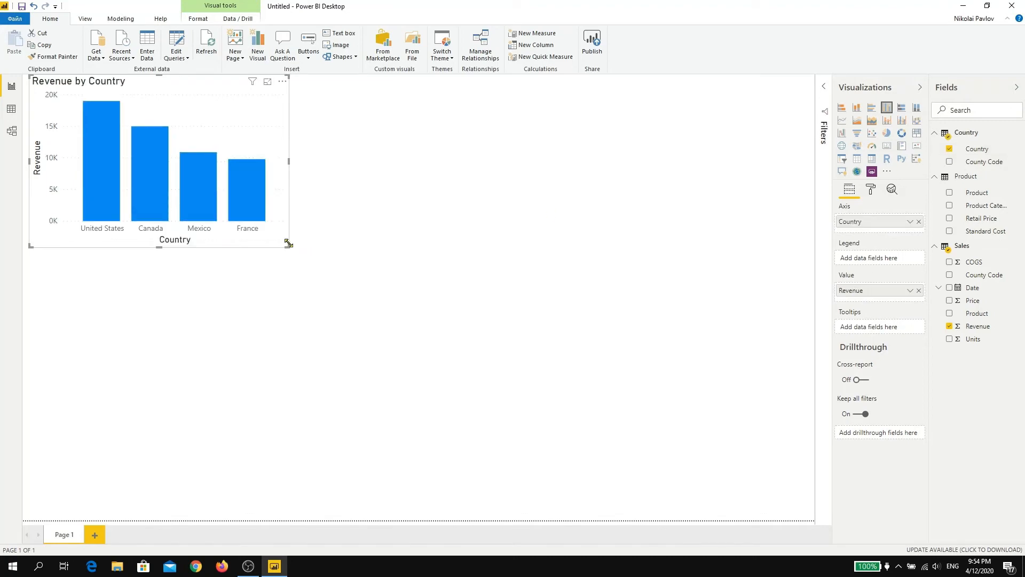
{"action": "left_click_drag", "start_coordinate": [288, 243], "coordinate": [327, 275]}
{"action": "left_click", "coordinate": [434, 345]}
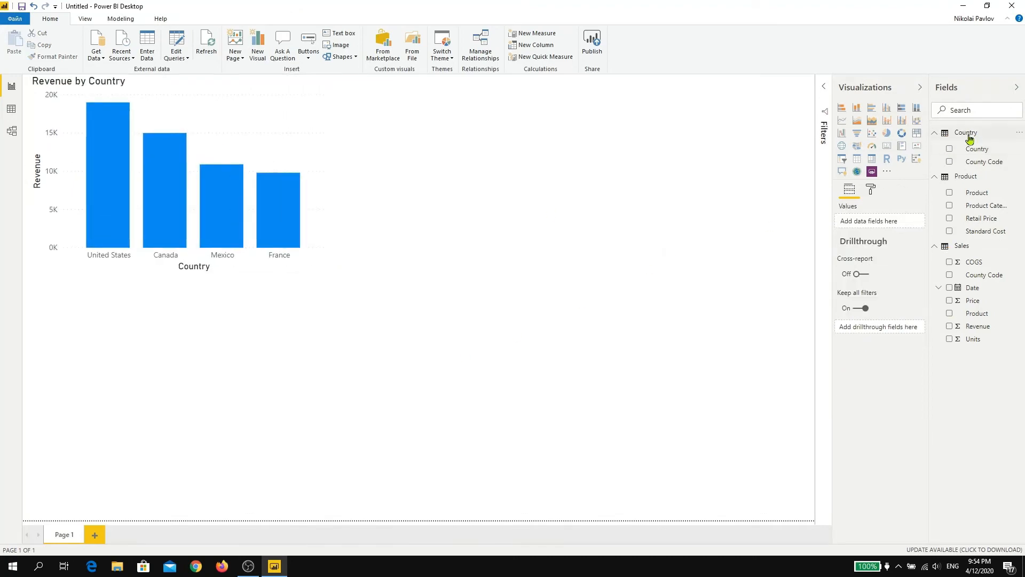
Add a pie chart of Sales Revenue by Product from the Product table, placed beside the column chart.
{"action": "left_click", "coordinate": [886, 134]}
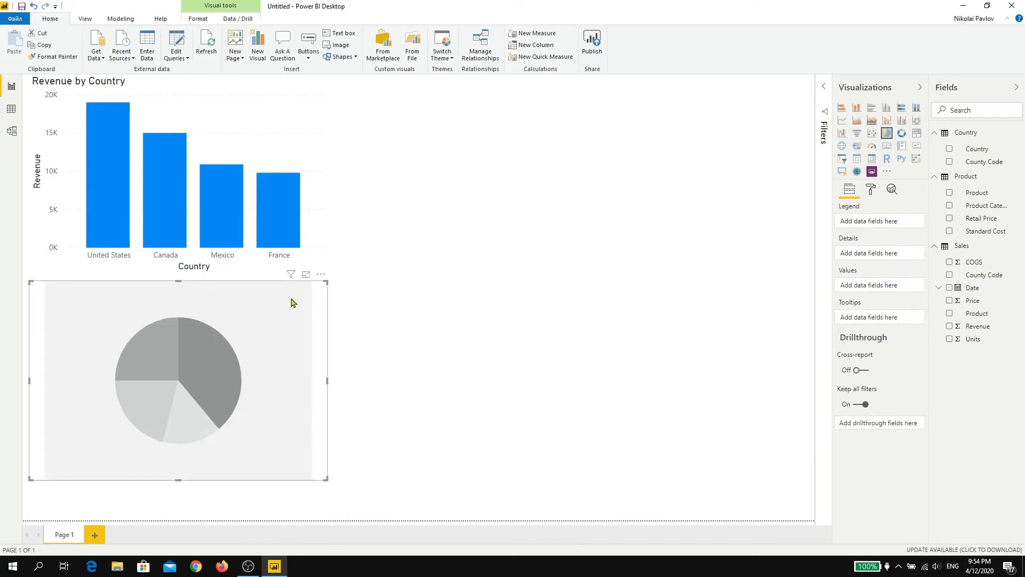
{"action": "left_click_drag", "start_coordinate": [284, 294], "coordinate": [599, 88]}
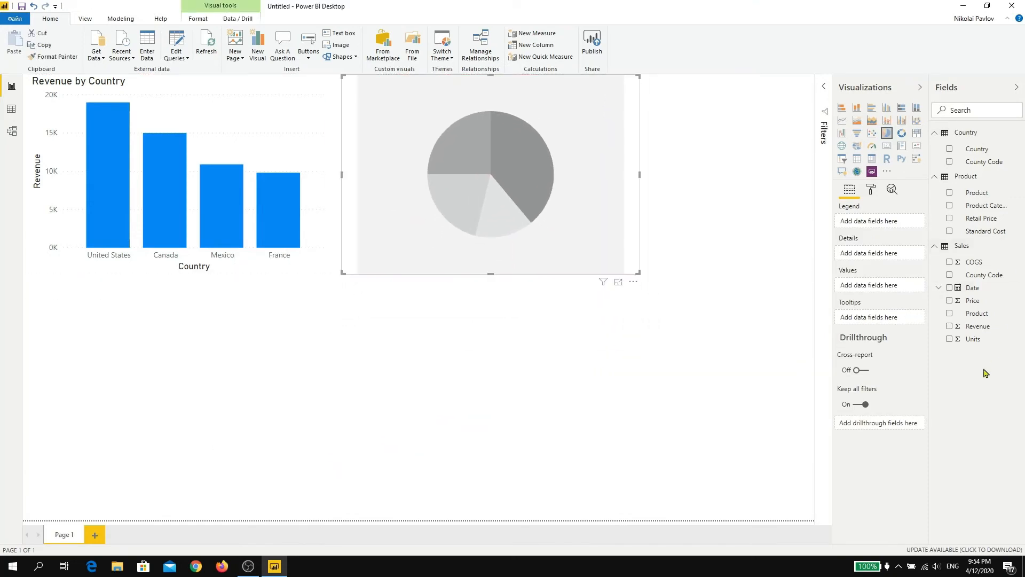
{"action": "left_click", "coordinate": [949, 327]}
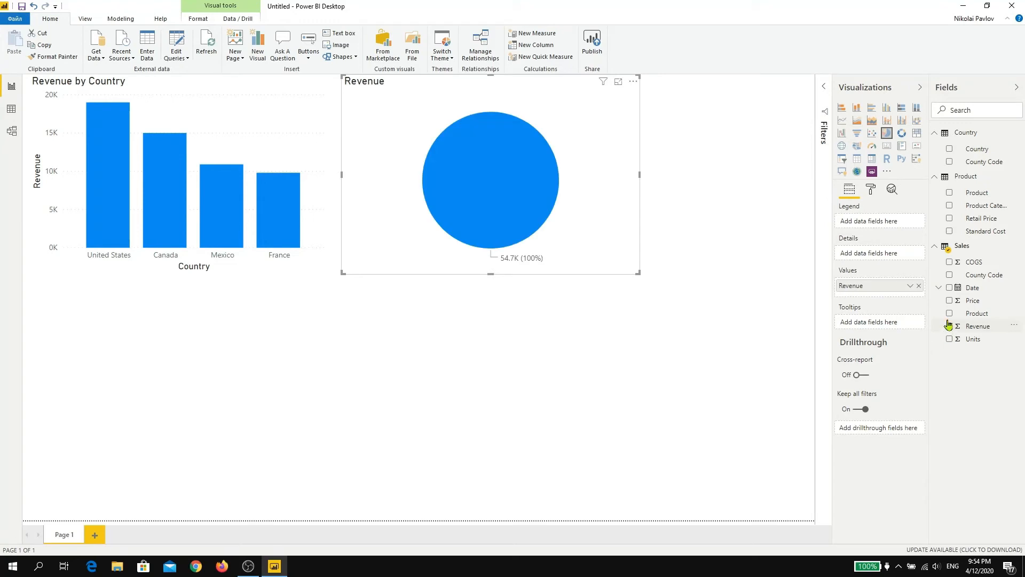
{"action": "left_click", "coordinate": [949, 206]}
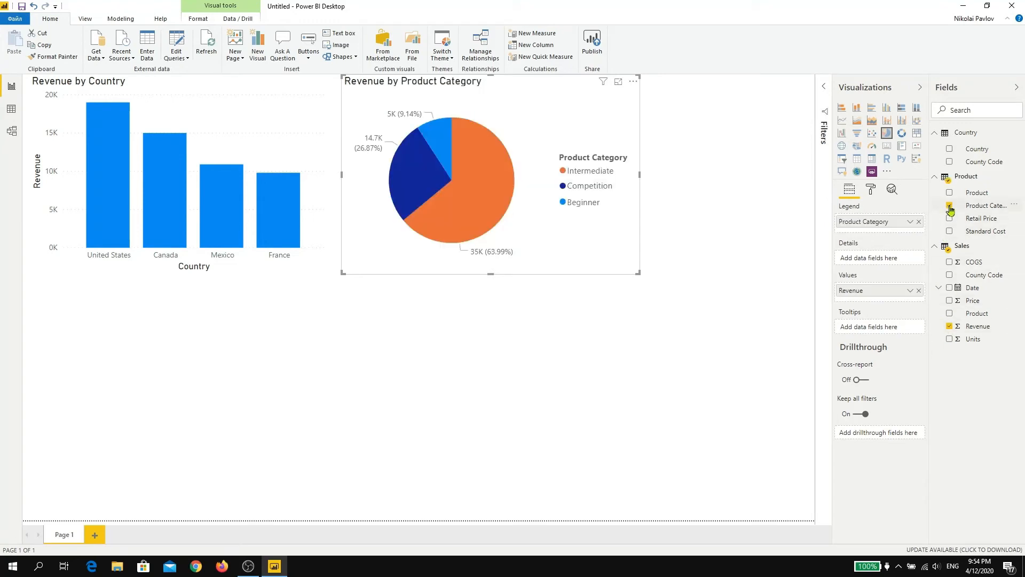
{"action": "left_click", "coordinate": [949, 206]}
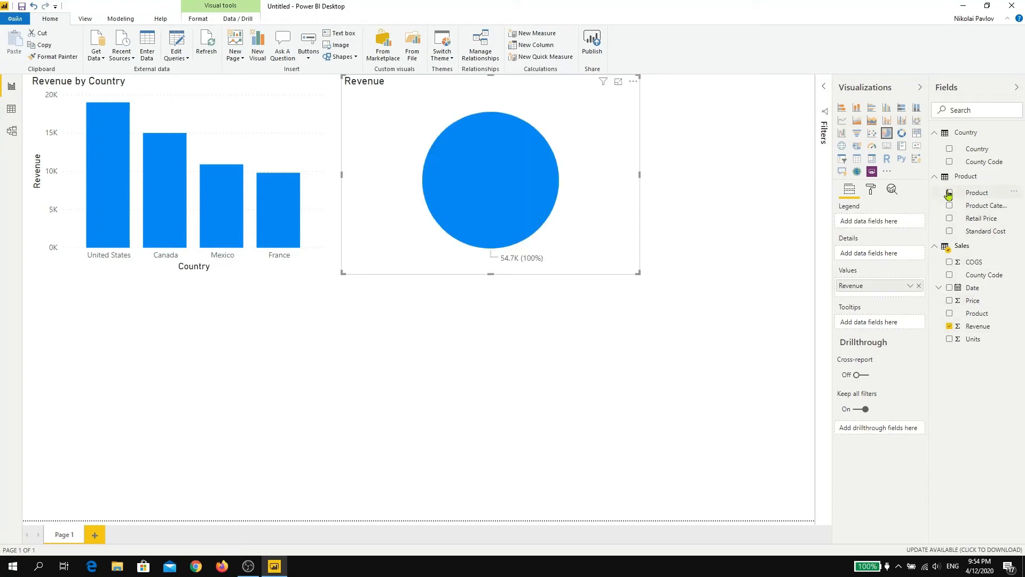
{"action": "left_click", "coordinate": [949, 193]}
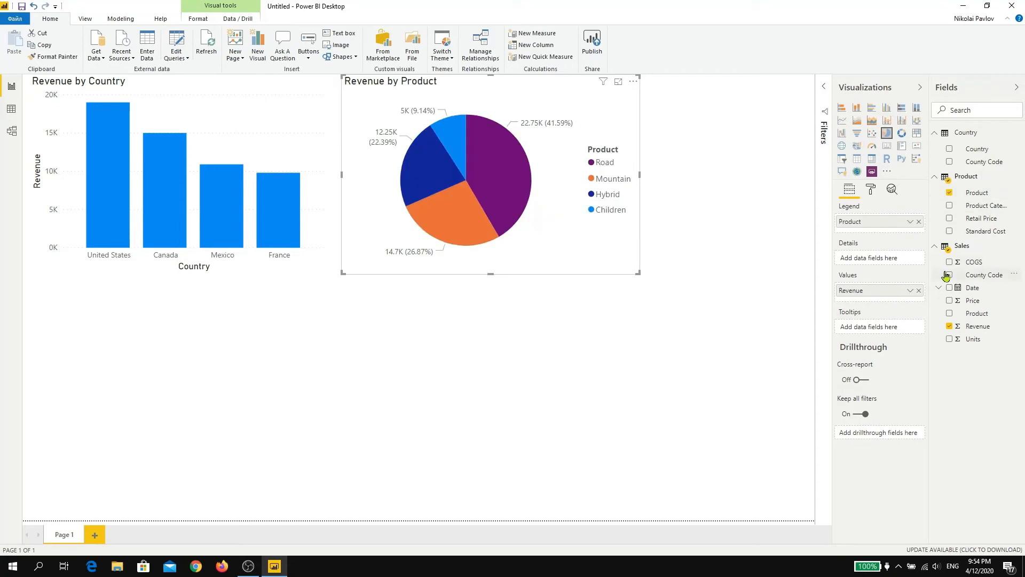
Set the pie chart's detail label style to Percent of total and deselect the chart.
{"action": "left_click", "coordinate": [871, 192]}
{"action": "left_click", "coordinate": [868, 270]}
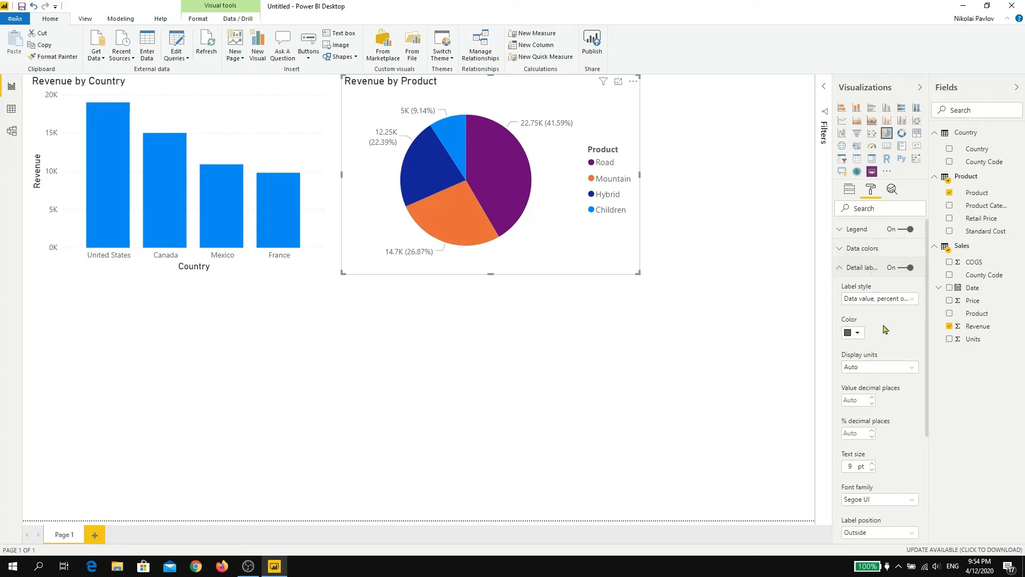
{"action": "left_click", "coordinate": [884, 300]}
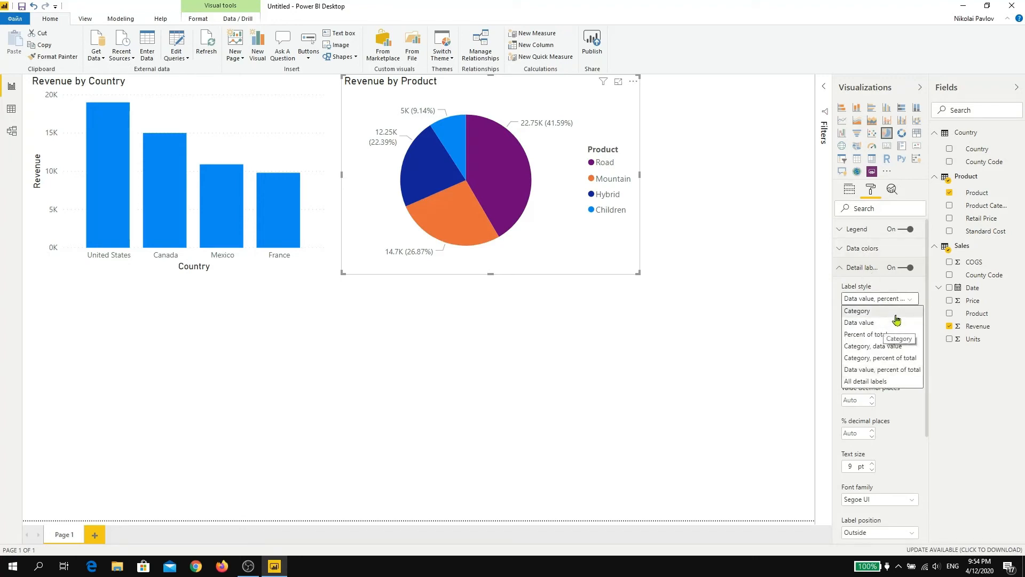
{"action": "left_click", "coordinate": [897, 334]}
{"action": "left_click", "coordinate": [791, 310]}
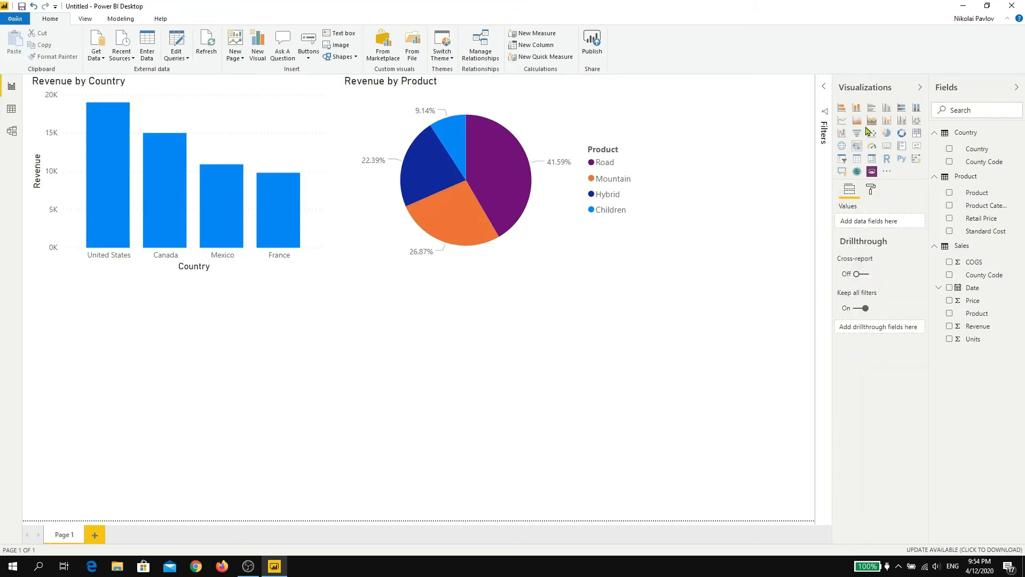
Insert a line chart below the column chart, widen it and plot Units against Date.
{"action": "left_click", "coordinate": [842, 121]}
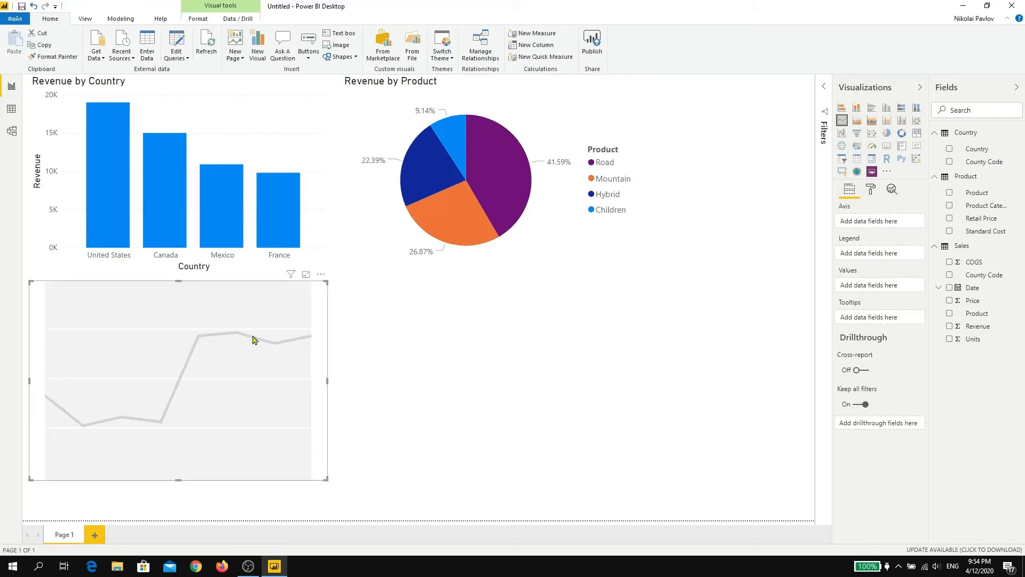
{"action": "left_click_drag", "start_coordinate": [328, 380], "coordinate": [485, 380]}
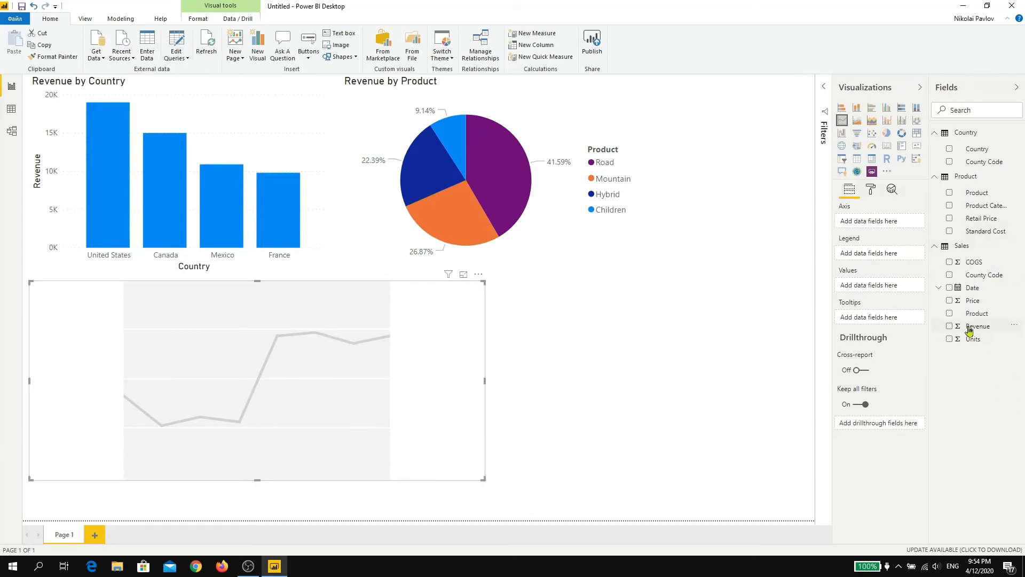
{"action": "left_click", "coordinate": [949, 339]}
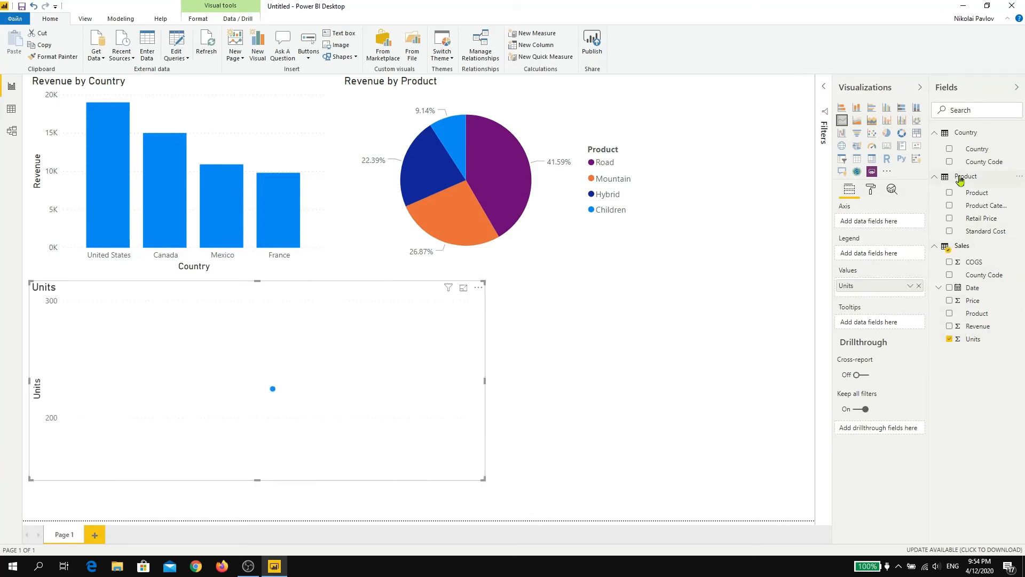
{"action": "left_click", "coordinate": [948, 288]}
Switch the line chart's axis from Date Hierarchy to plain Date and widen the chart slightly.
{"action": "left_click", "coordinate": [910, 222]}
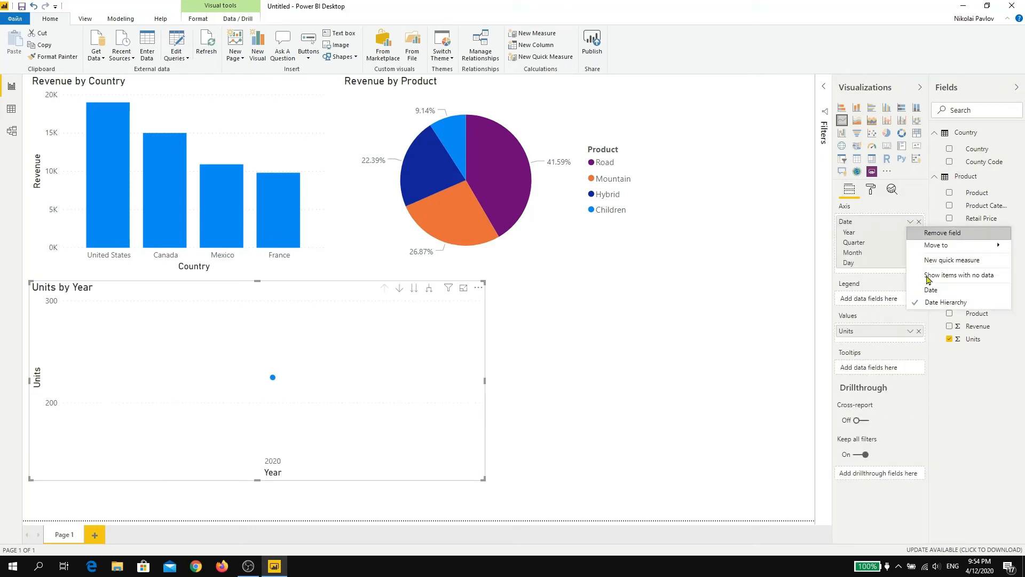
{"action": "left_click", "coordinate": [931, 304]}
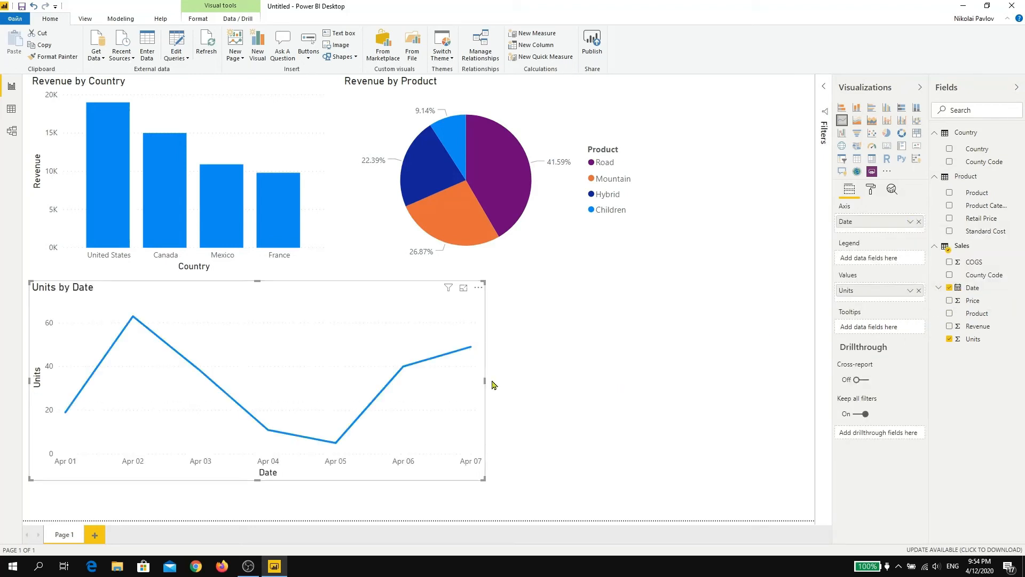
{"action": "left_click_drag", "start_coordinate": [488, 382], "coordinate": [506, 384]}
{"action": "left_click", "coordinate": [593, 355]}
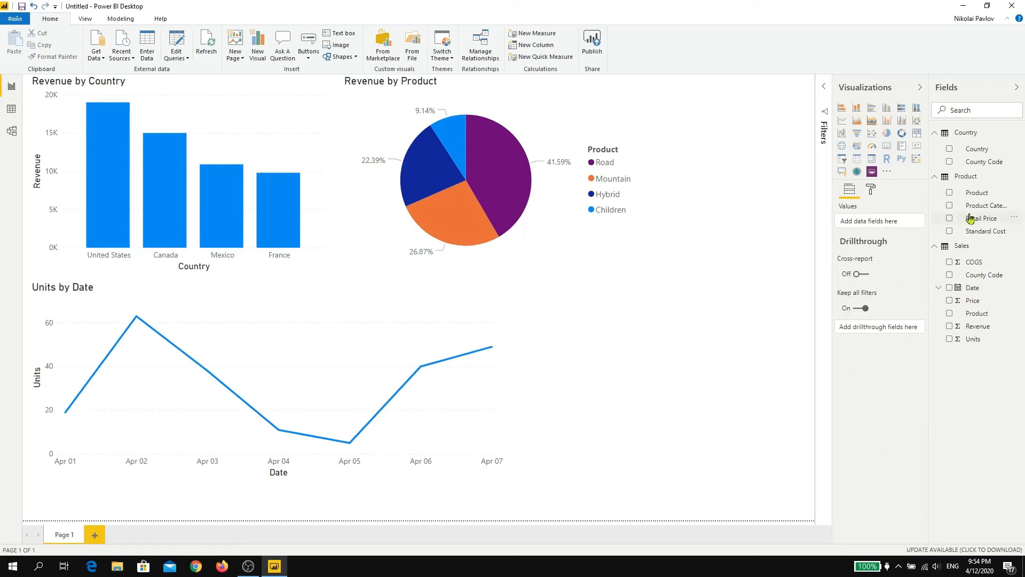
Add Country as the legend of the Units by Date line chart, deleting the stray country map.
{"action": "left_click", "coordinate": [949, 149]}
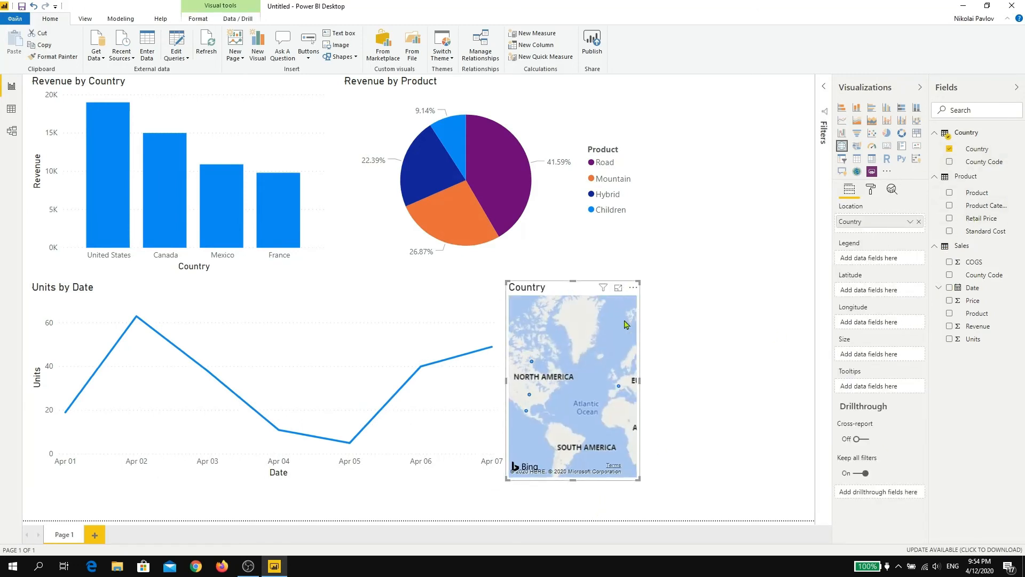
{"action": "key", "text": "Delete"}
{"action": "left_click", "coordinate": [383, 319]}
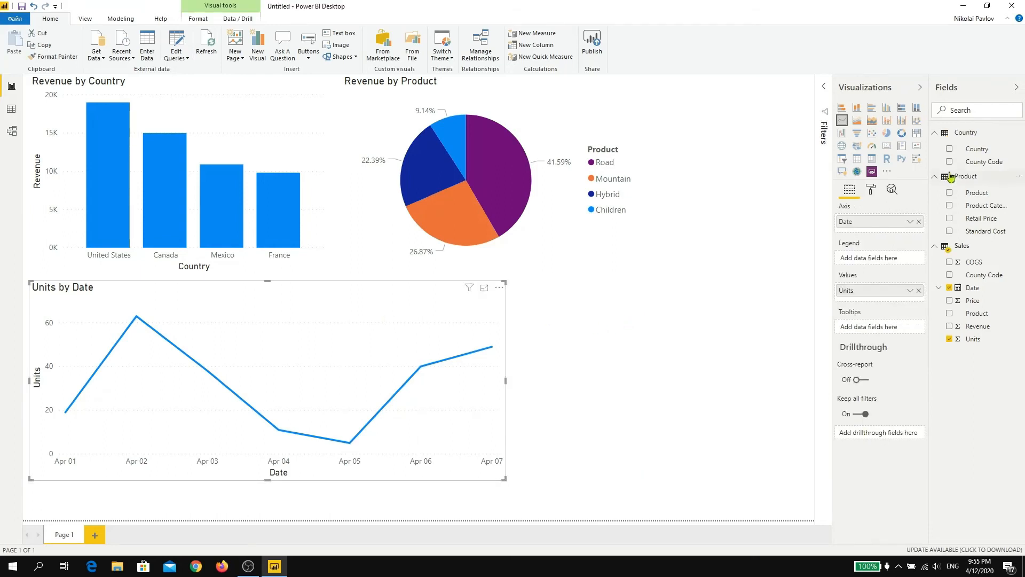
{"action": "left_click", "coordinate": [949, 149]}
{"action": "left_click", "coordinate": [510, 388]}
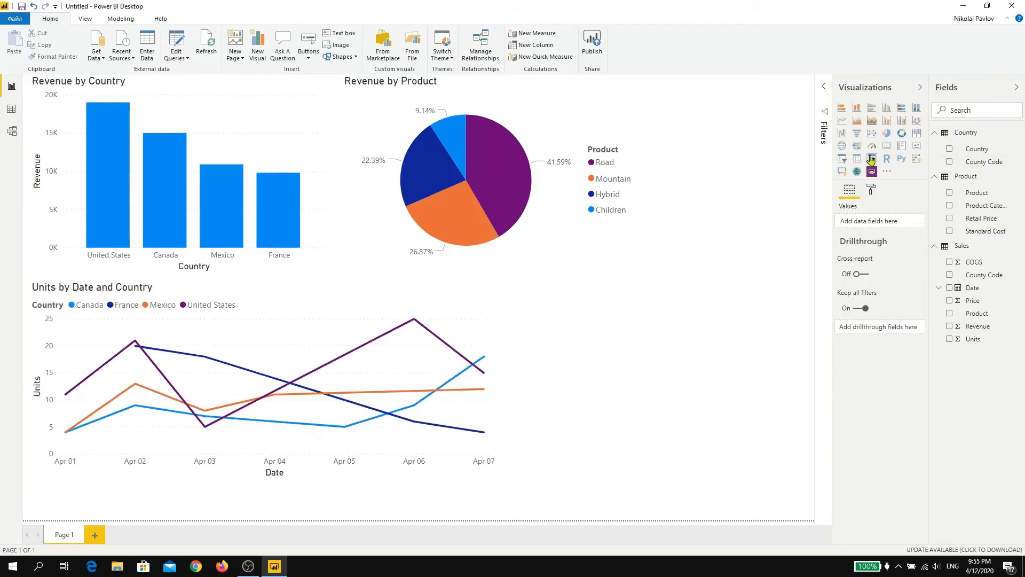
Insert a matrix beside the line chart, widened to the page edge, with Country rows, Product Category columns and Revenue values.
{"action": "left_click", "coordinate": [871, 159]}
{"action": "left_click_drag", "start_coordinate": [640, 380], "coordinate": [816, 382]}
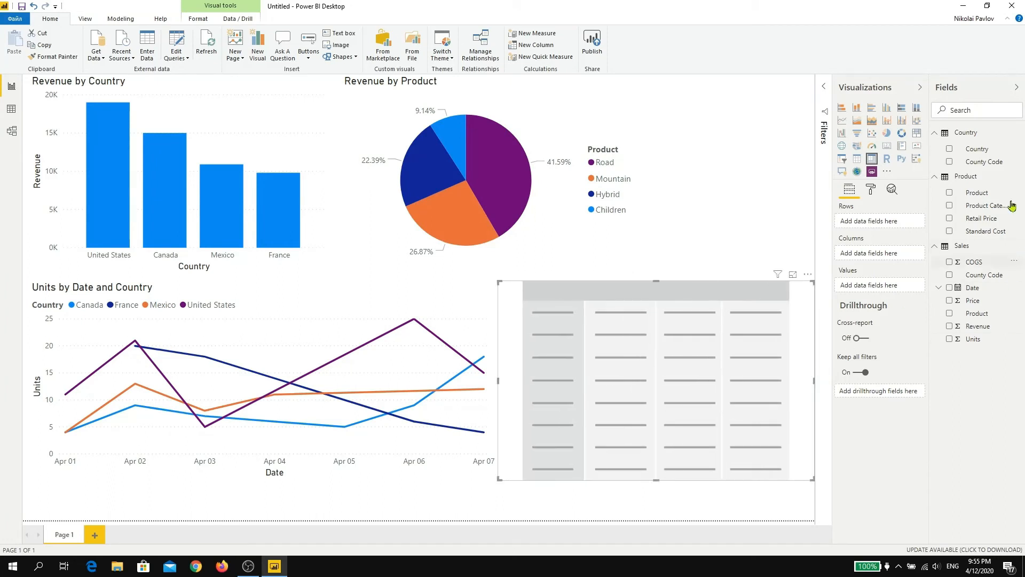
{"action": "left_click", "coordinate": [949, 148]}
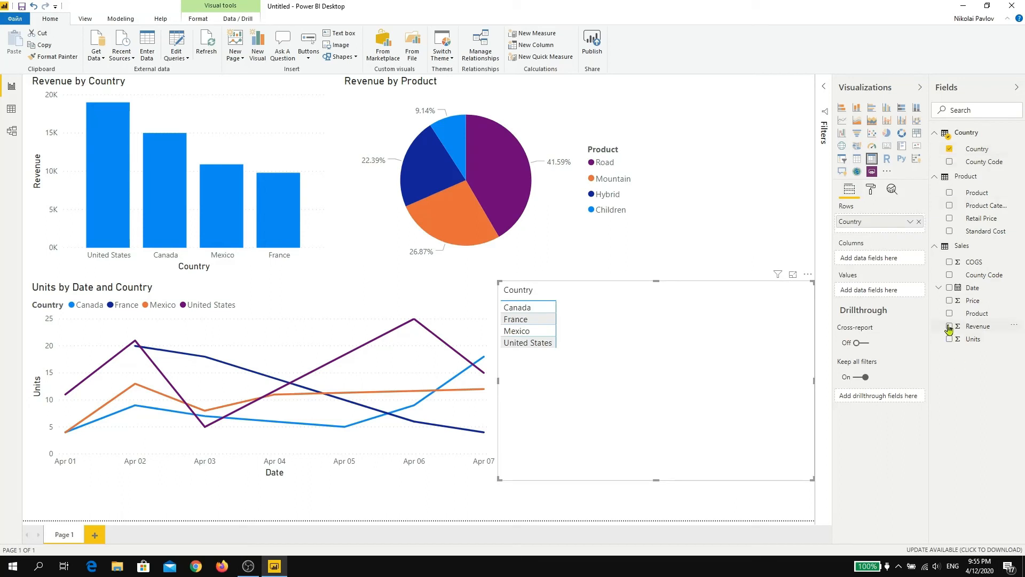
{"action": "left_click", "coordinate": [949, 327]}
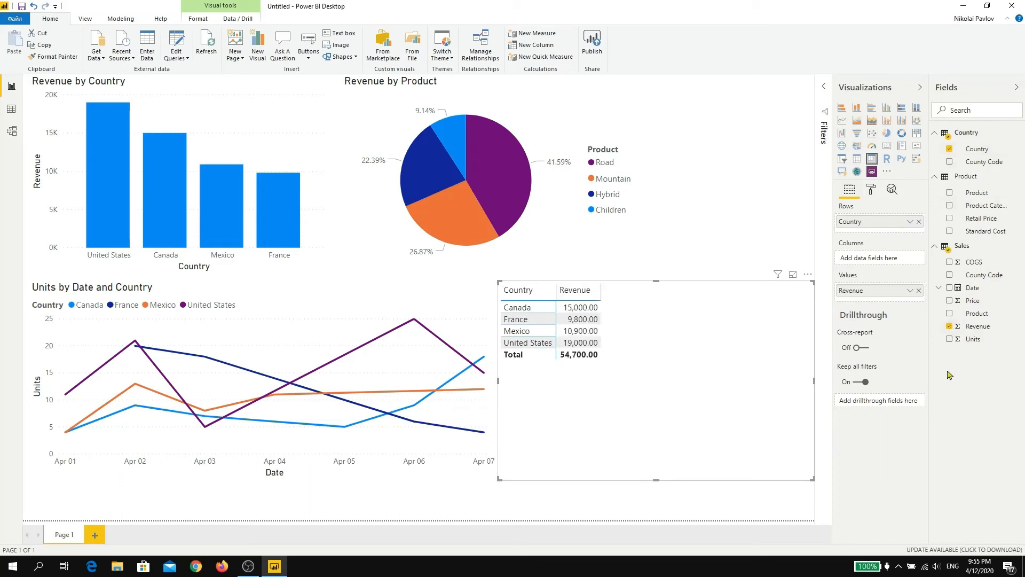
{"action": "left_click", "coordinate": [950, 205]}
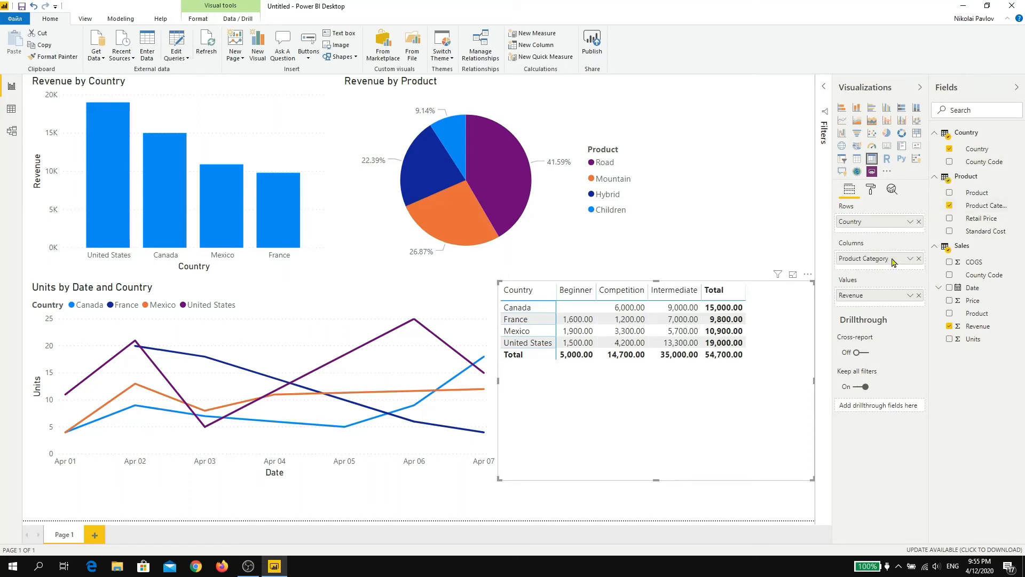
Set the matrix's grid text size to 13 pt.
{"action": "left_click", "coordinate": [870, 190]}
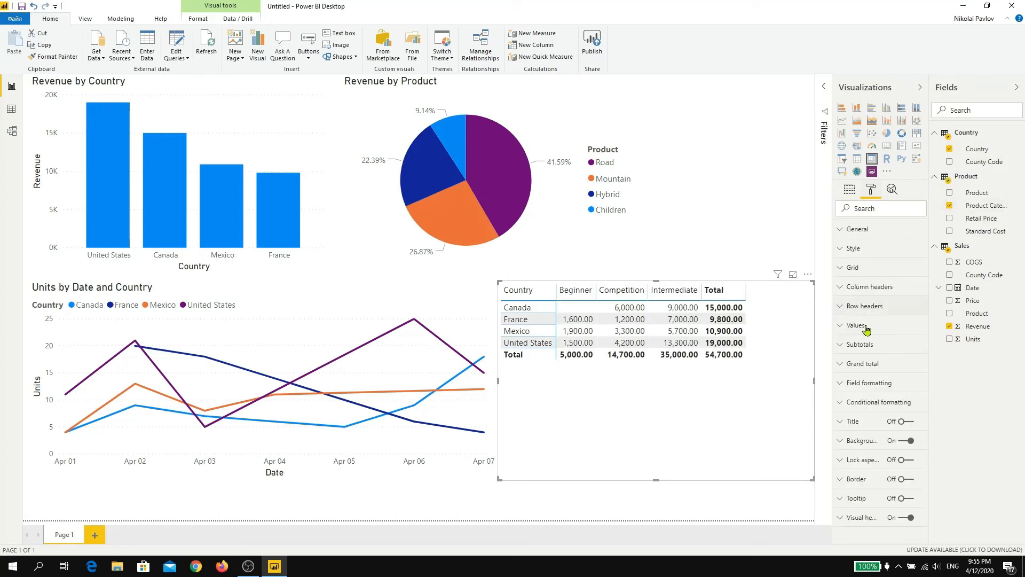
{"action": "left_click", "coordinate": [859, 249]}
{"action": "left_click", "coordinate": [860, 249]}
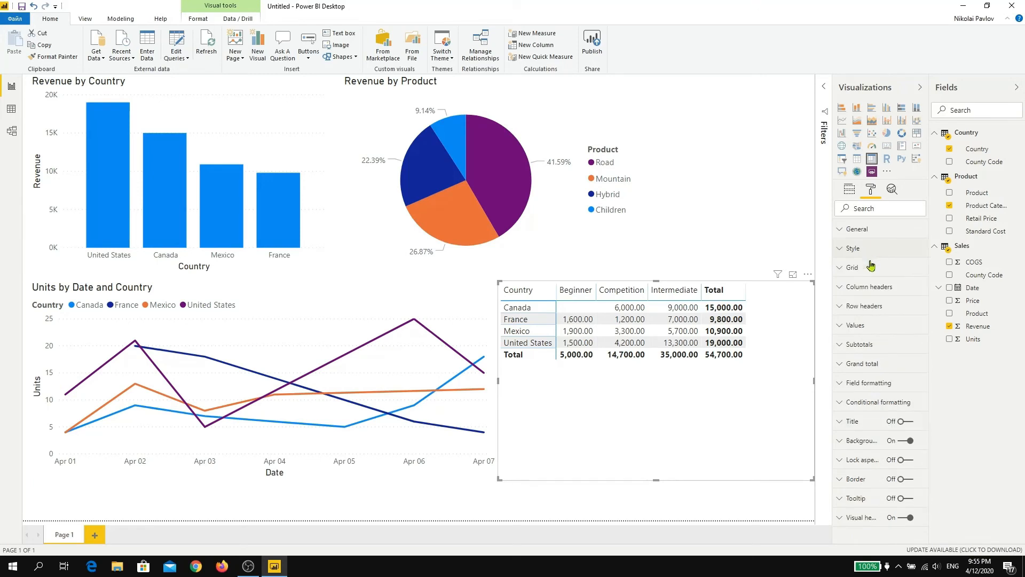
{"action": "left_click", "coordinate": [870, 267]}
{"action": "scroll", "coordinate": [885, 425], "scroll_direction": "down", "scroll_amount": 2}
{"action": "scroll", "coordinate": [885, 425], "scroll_direction": "down", "scroll_amount": 1}
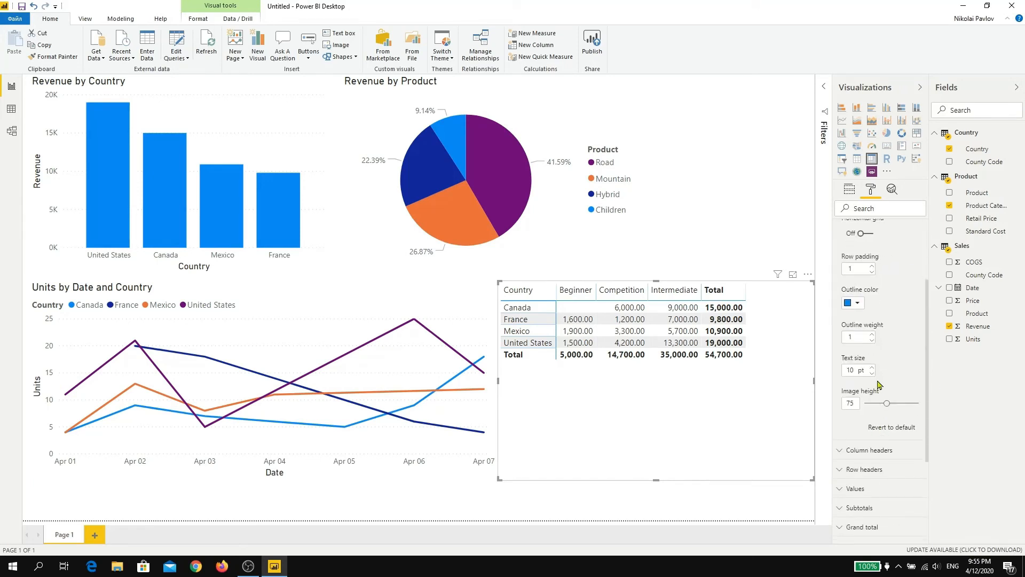
{"action": "left_click", "coordinate": [872, 368]}
{"action": "left_click", "coordinate": [872, 367]}
{"action": "left_click", "coordinate": [872, 368]}
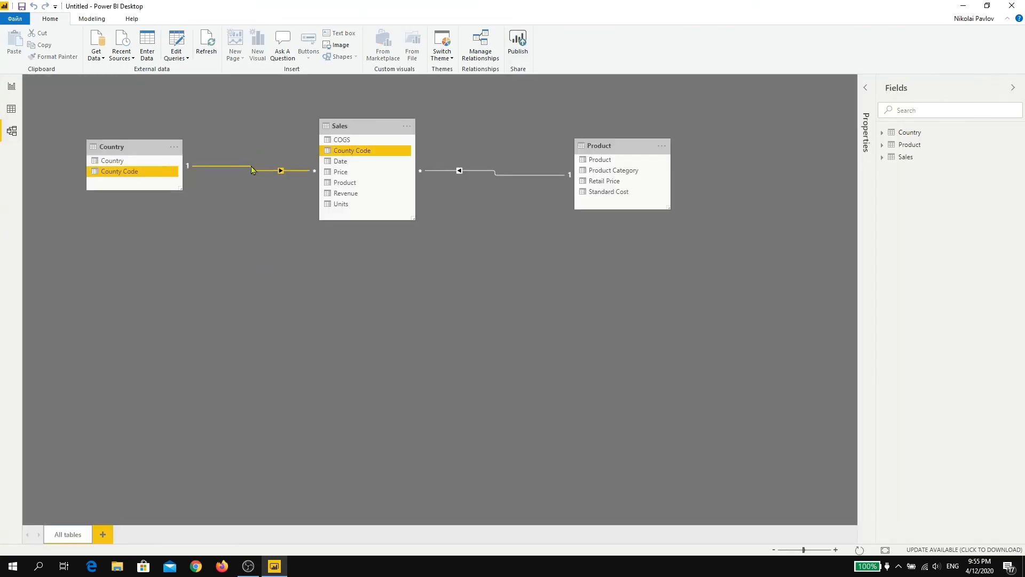
Return to the report and check how selecting United States in the column chart cross-filters the other visuals, clearing the selection each time.
{"action": "left_click", "coordinate": [11, 86]}
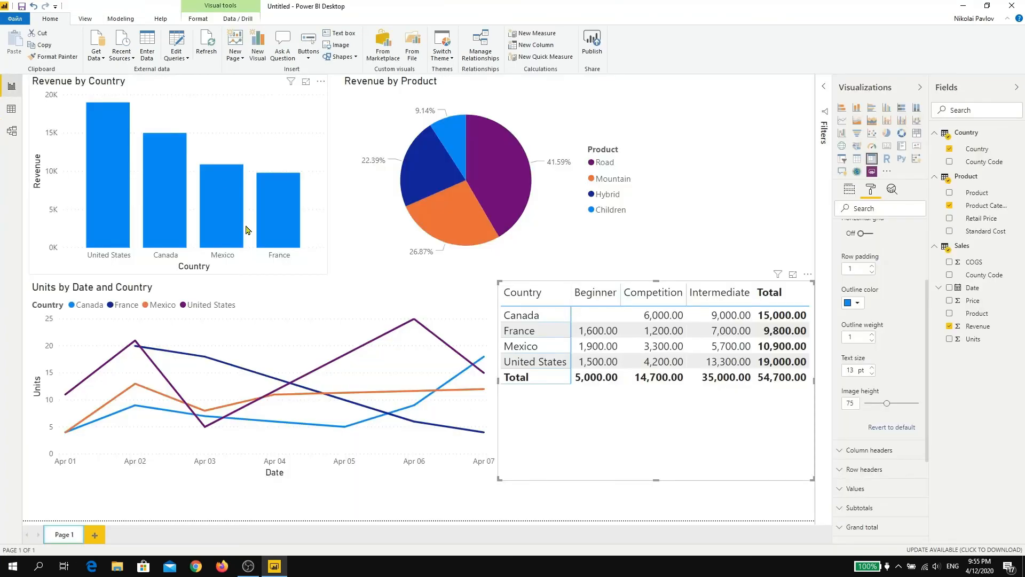
{"action": "left_click", "coordinate": [108, 204]}
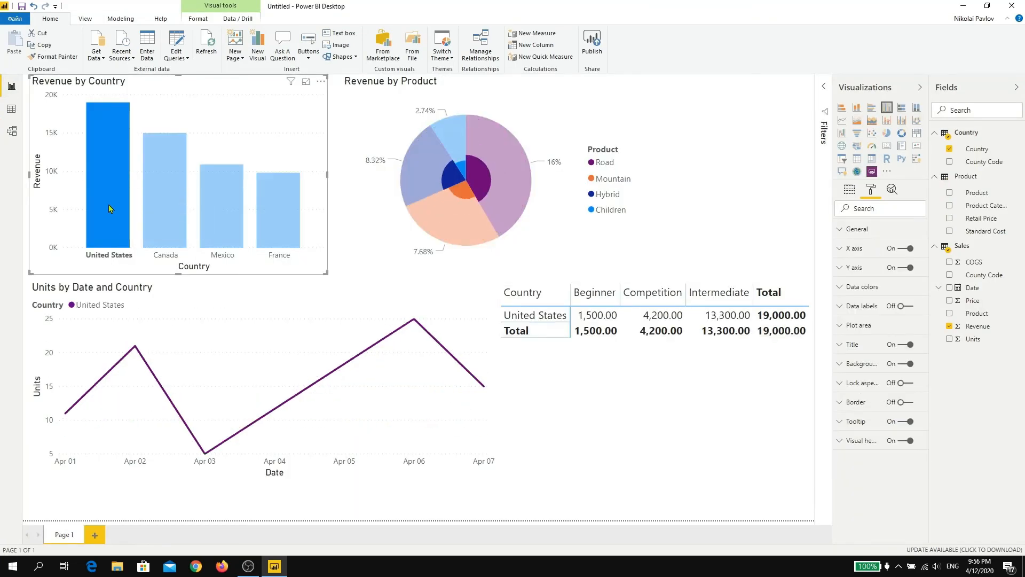
{"action": "left_click", "coordinate": [107, 204]}
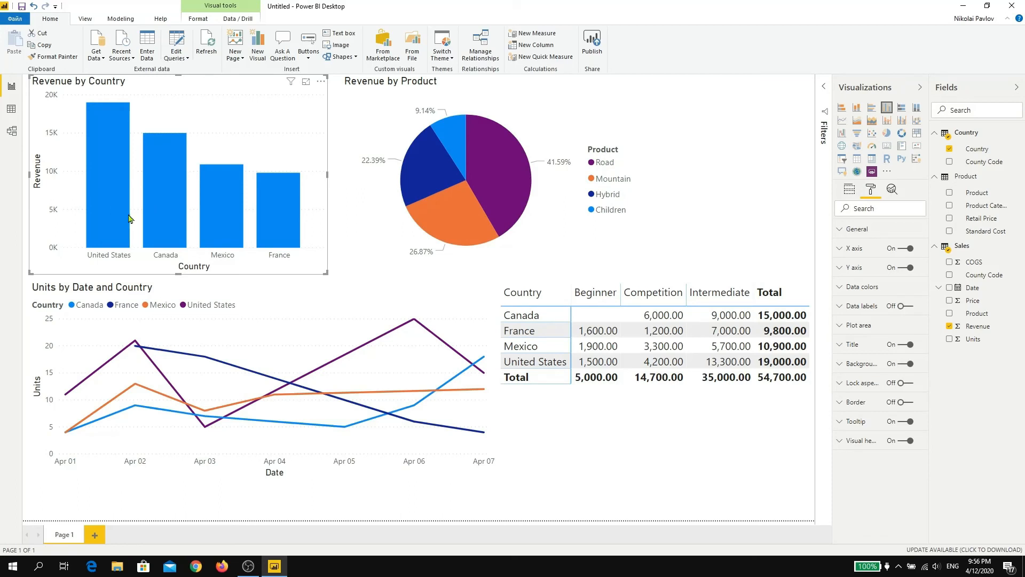
{"action": "left_click", "coordinate": [108, 225]}
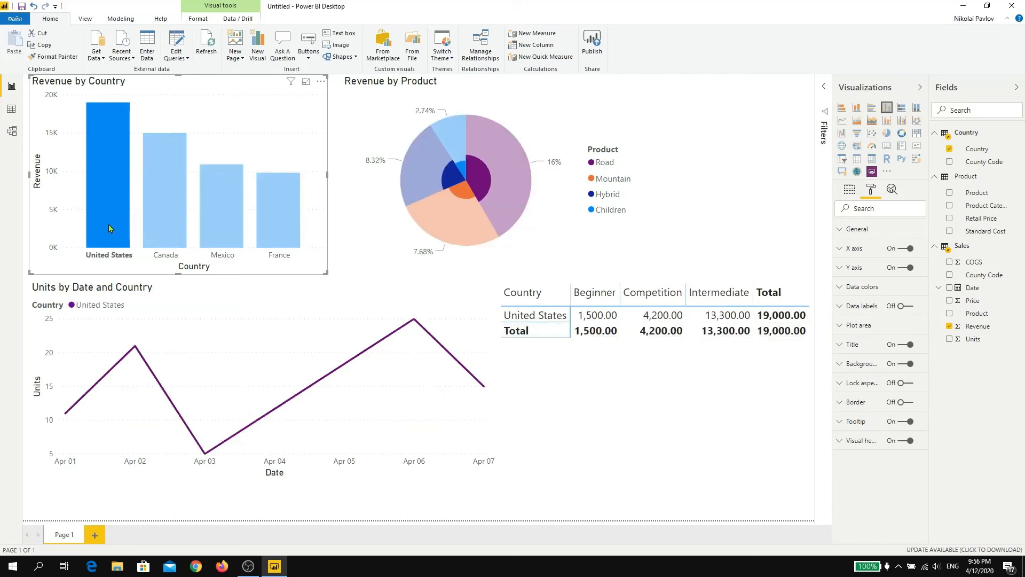
{"action": "left_click", "coordinate": [107, 224]}
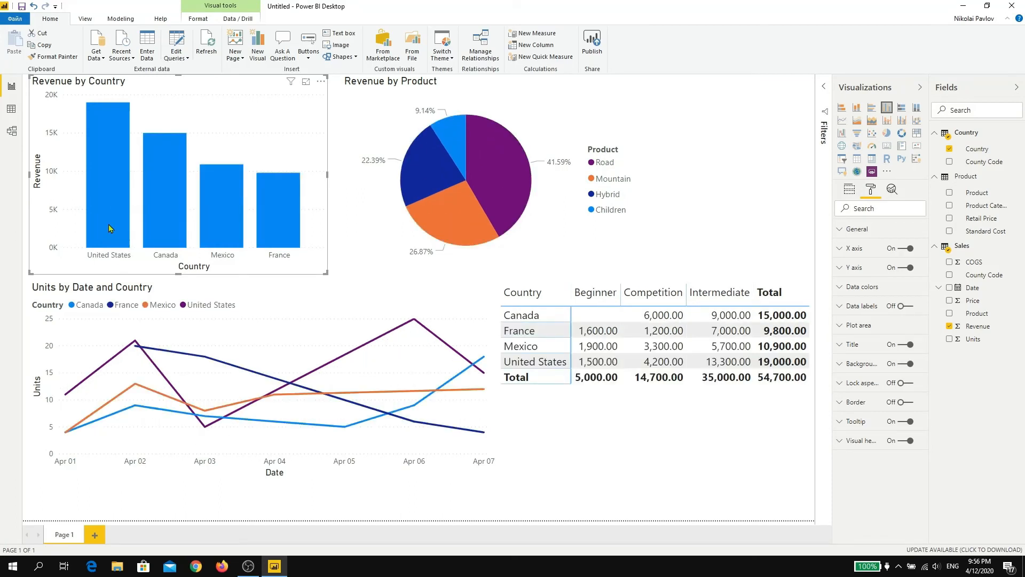
Select the Road slice in the pie chart, inspect its highlighted revenue in the column chart by country, and clear the selection.
{"action": "left_click", "coordinate": [510, 171]}
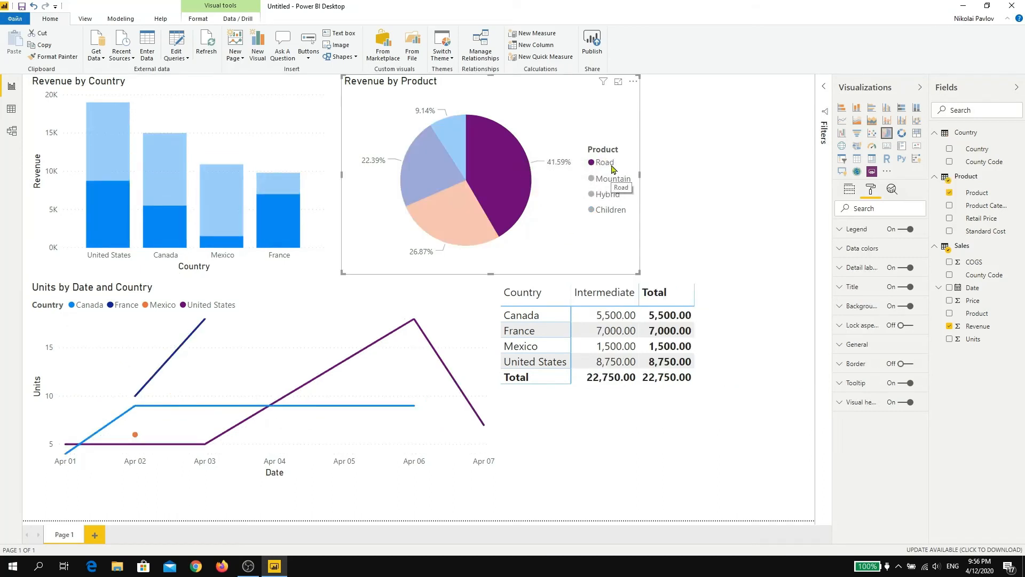
{"action": "mouse_move", "coordinate": [110, 190]}
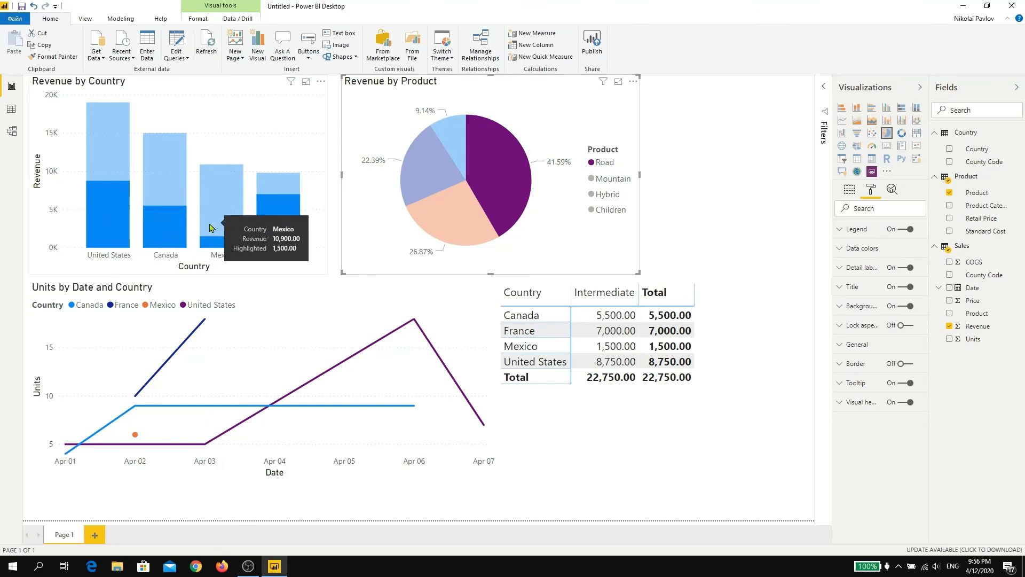
{"action": "left_click", "coordinate": [780, 192]}
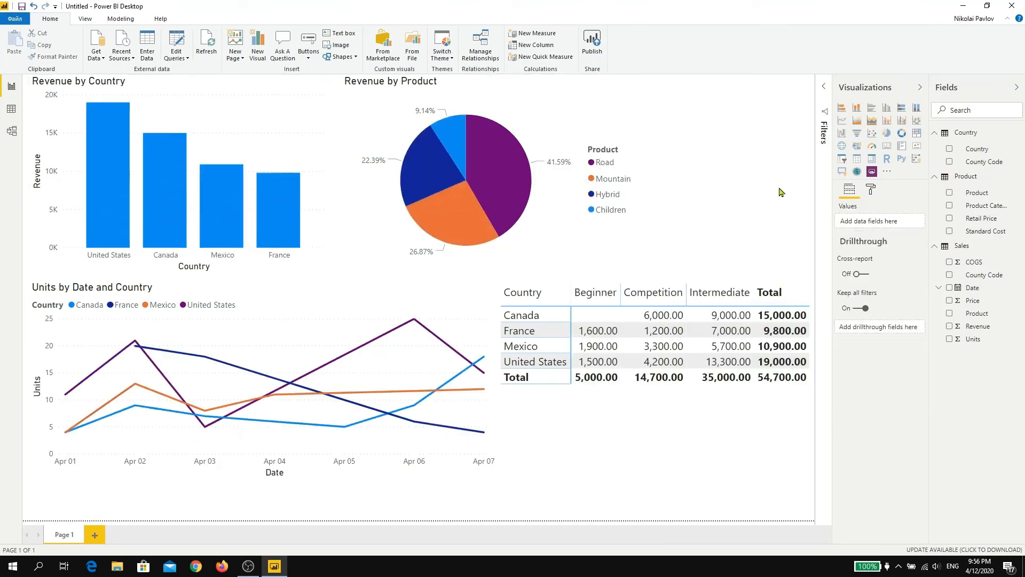